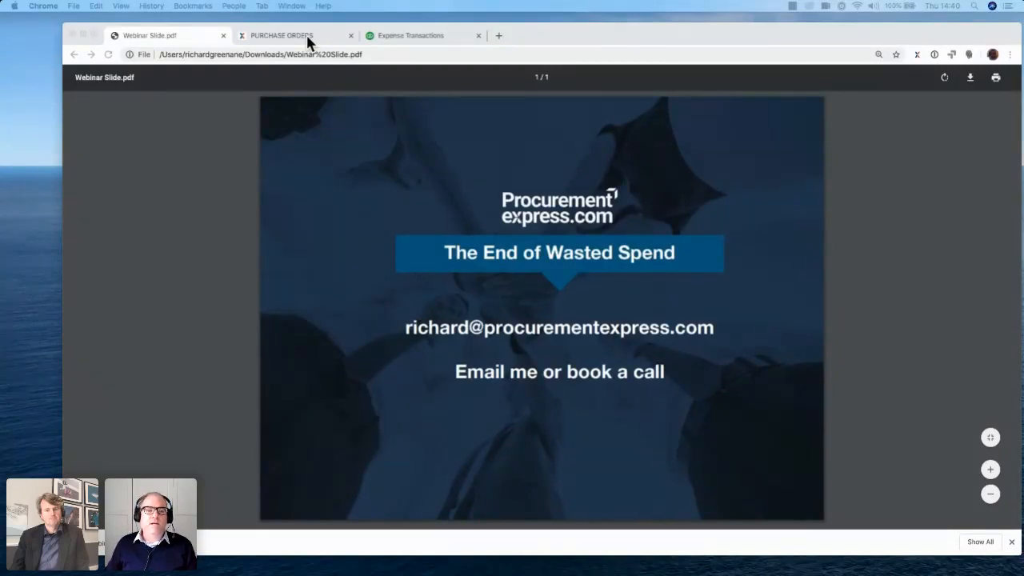
# Switch to QuickBooks, search its app store for "procure" and view the ProcurementExpress.com listing
pyautogui.click(308, 37)
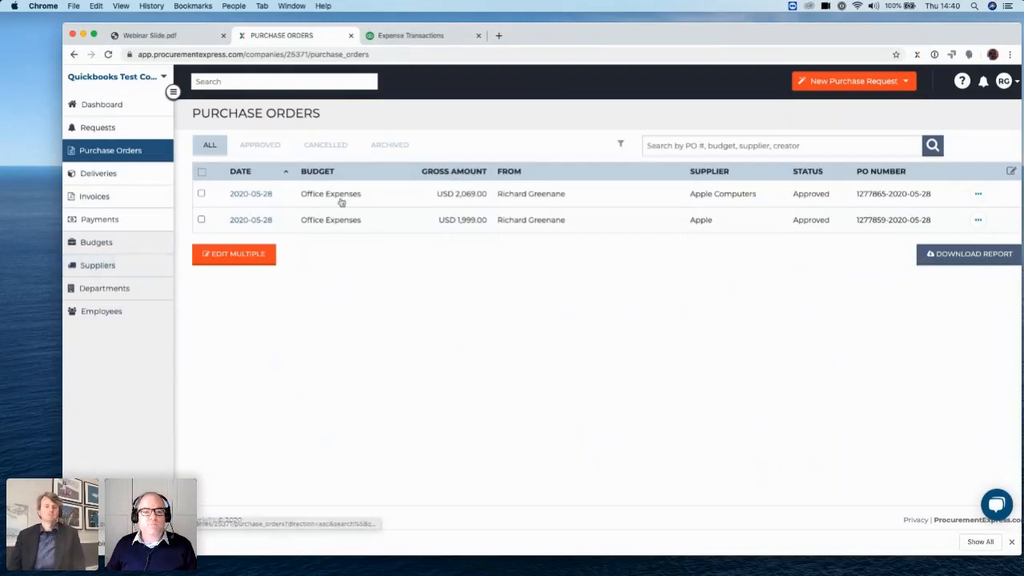
pyautogui.click(408, 37)
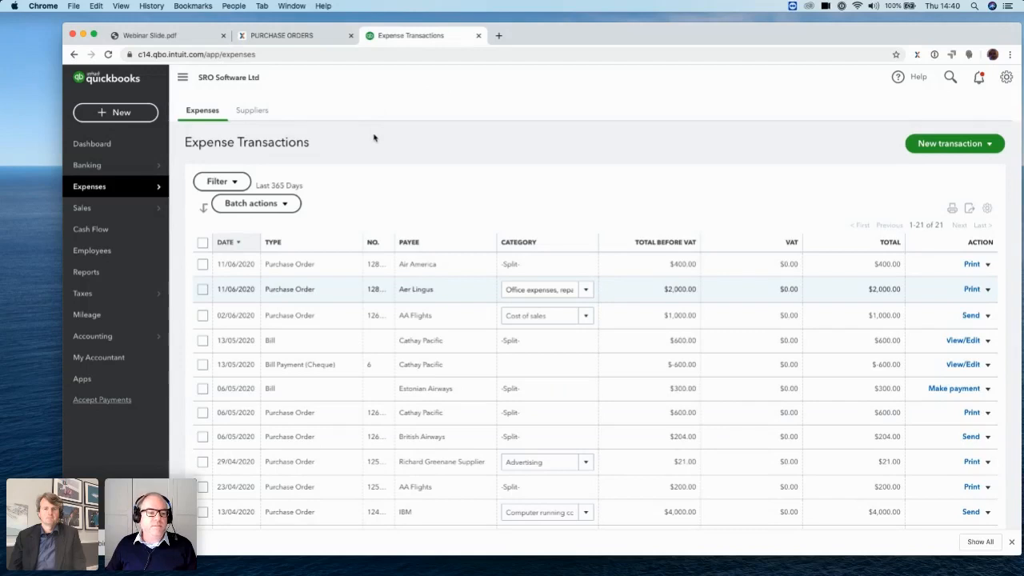
pyautogui.click(83, 380)
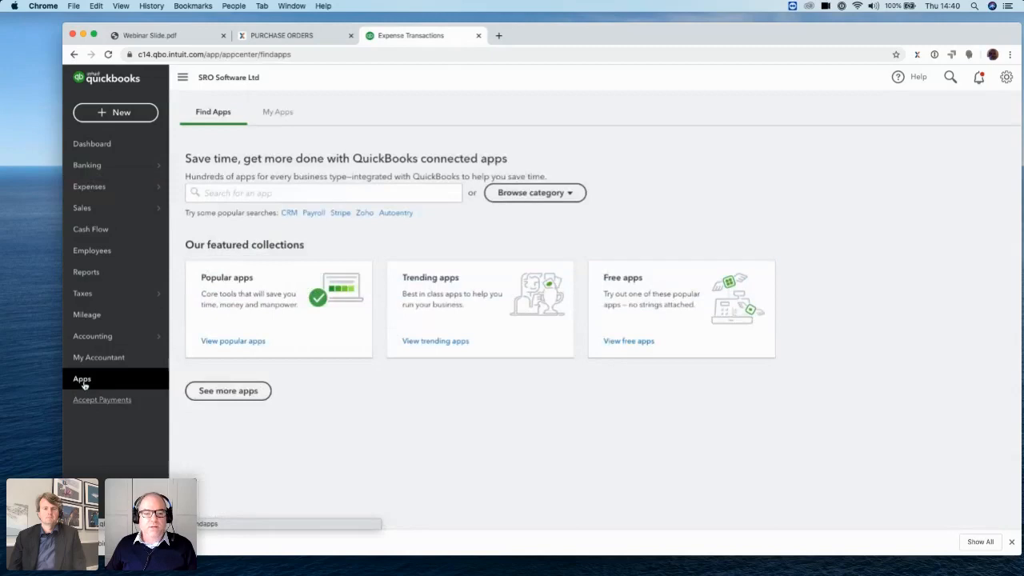
pyautogui.click(284, 192)
pyautogui.write('procure')
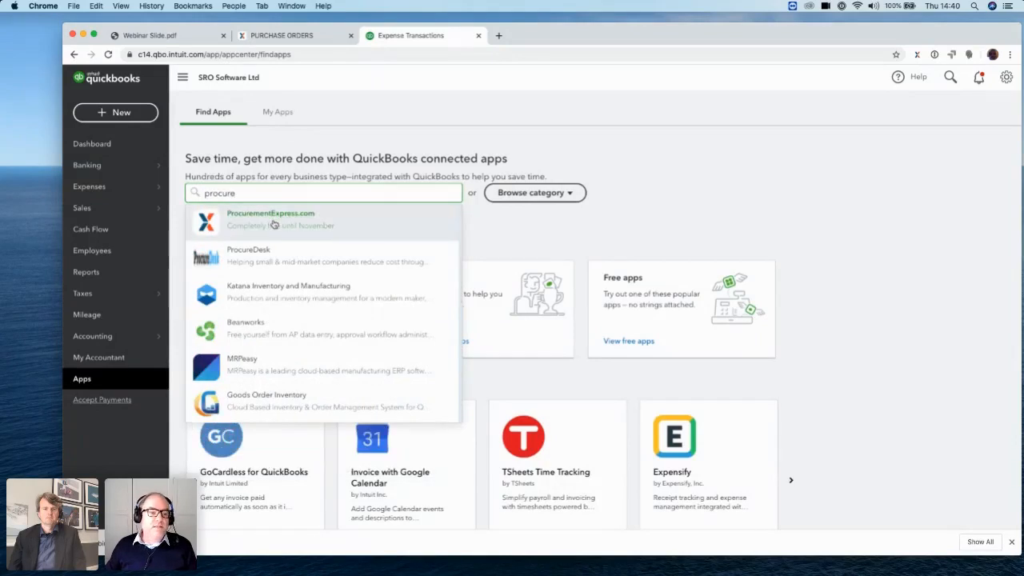
pyautogui.click(274, 224)
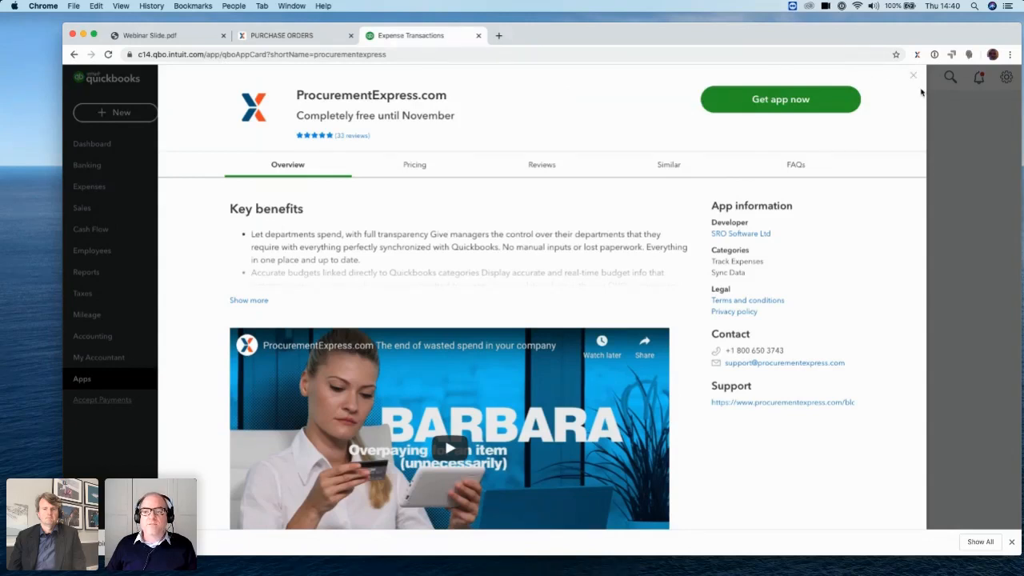
pyautogui.click(916, 77)
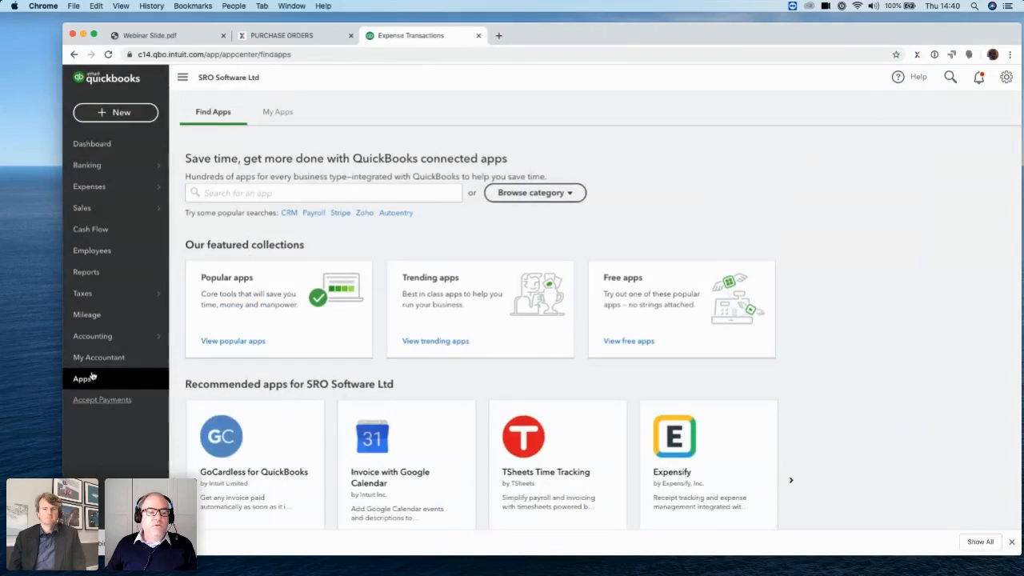
# Check the available actions for ProcurementExpress.com among the apps already connected to QuickBooks
pyautogui.click(280, 113)
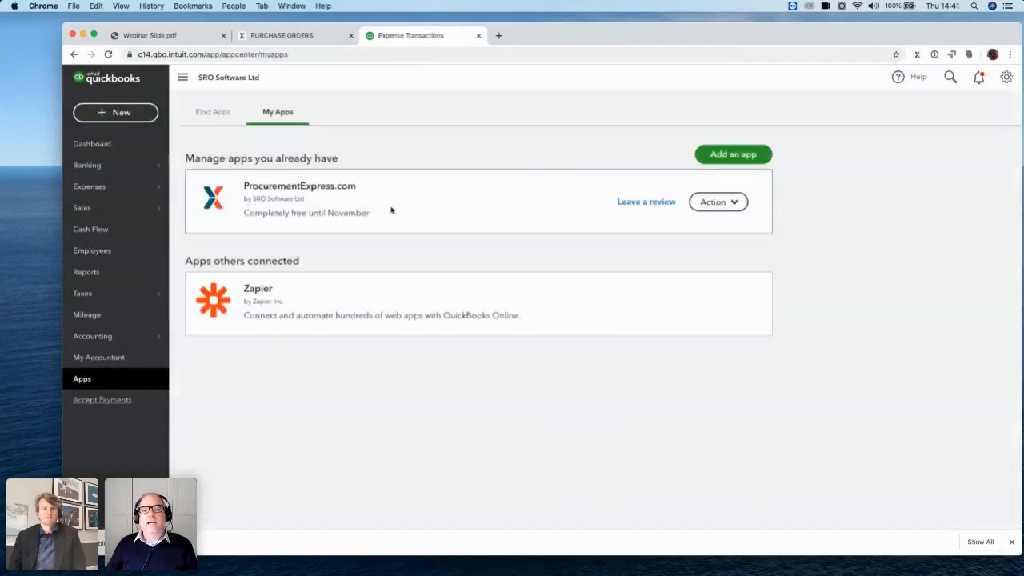
pyautogui.click(732, 202)
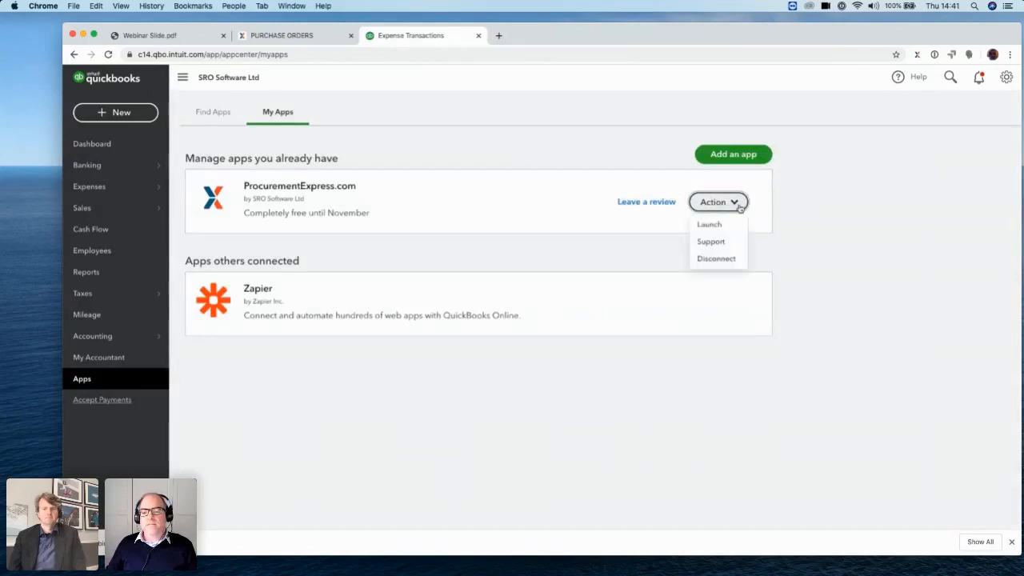
pyautogui.click(858, 260)
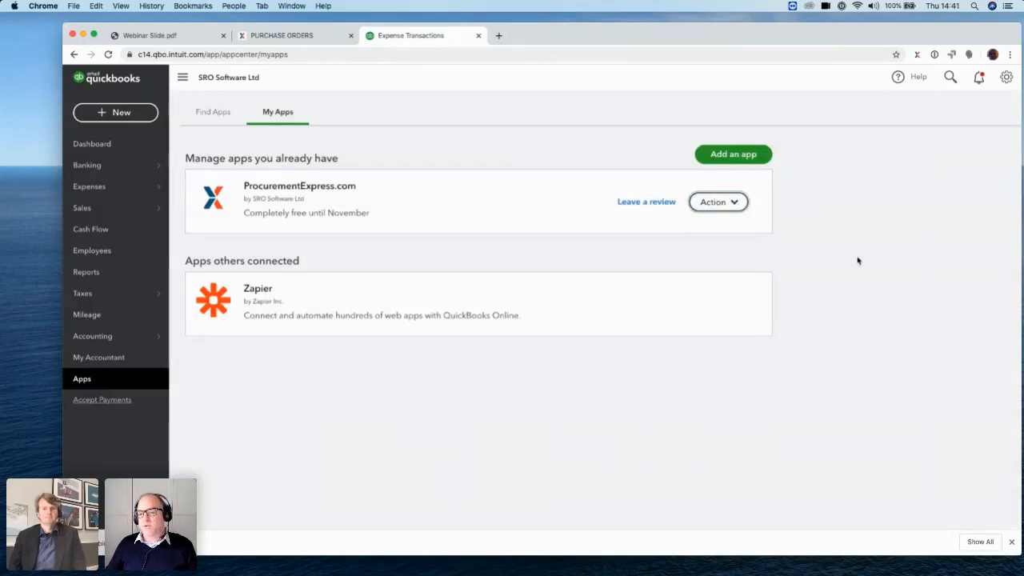
# Switch to ProcurementExpress, start the QuickBooks data import from the QuickBooks integration settings, and go to the dashboard
pyautogui.click(292, 38)
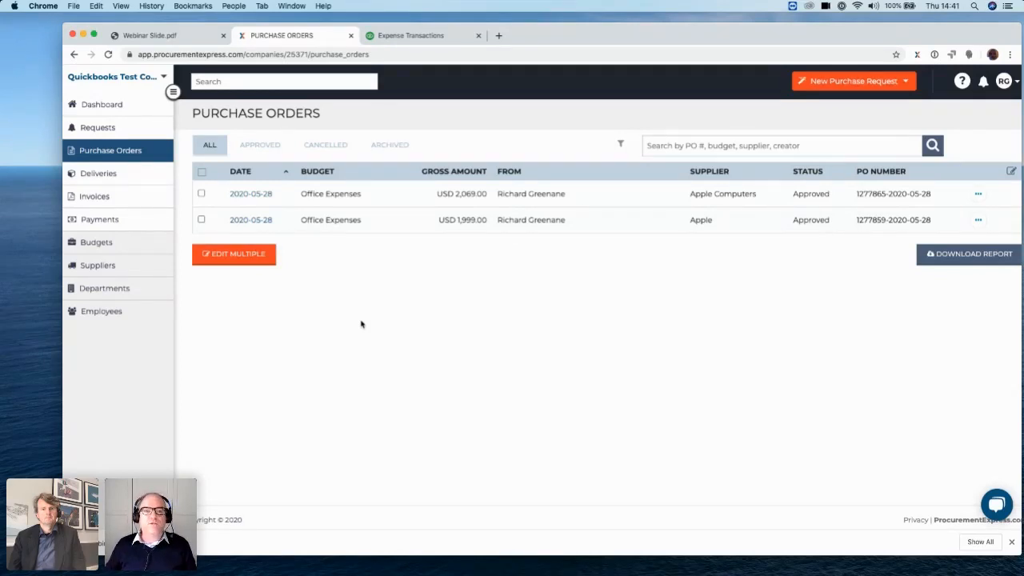
pyautogui.click(1015, 83)
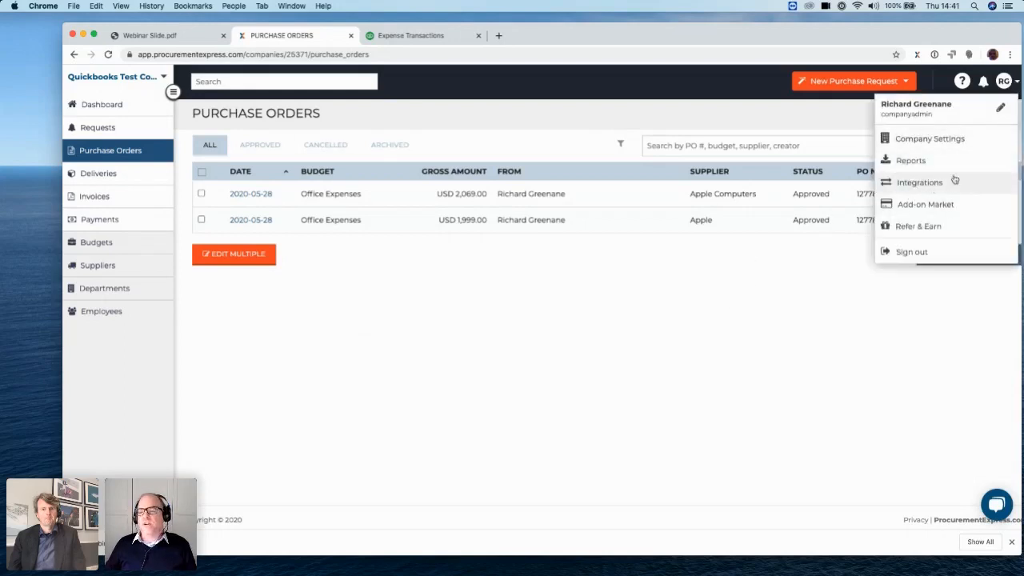
pyautogui.click(917, 184)
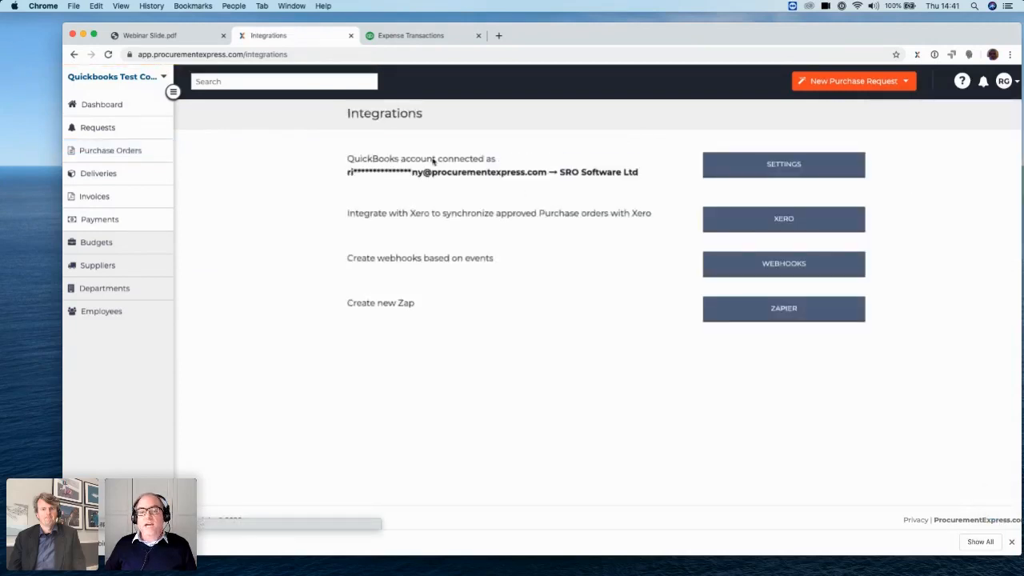
pyautogui.click(766, 165)
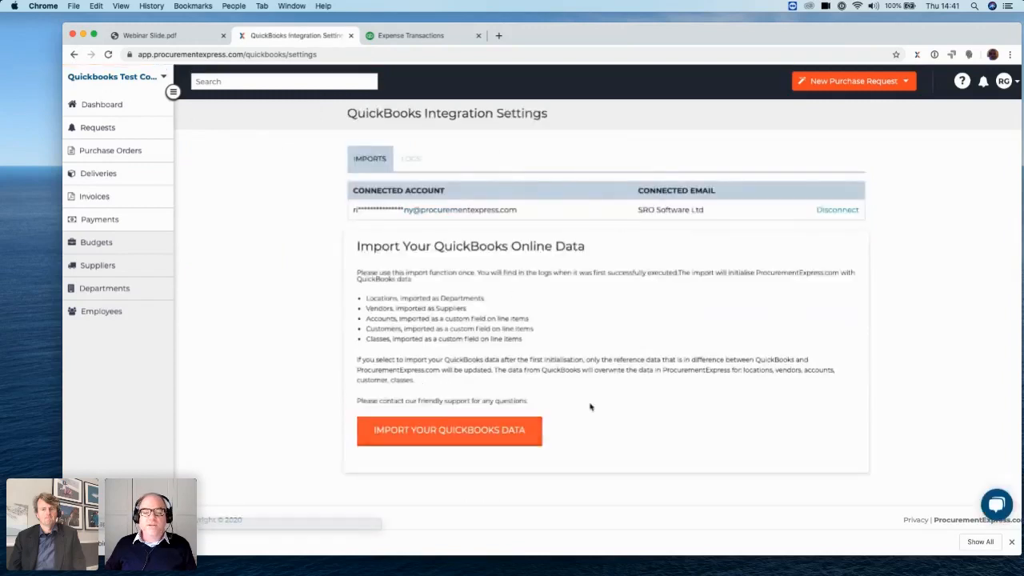
pyautogui.click(477, 440)
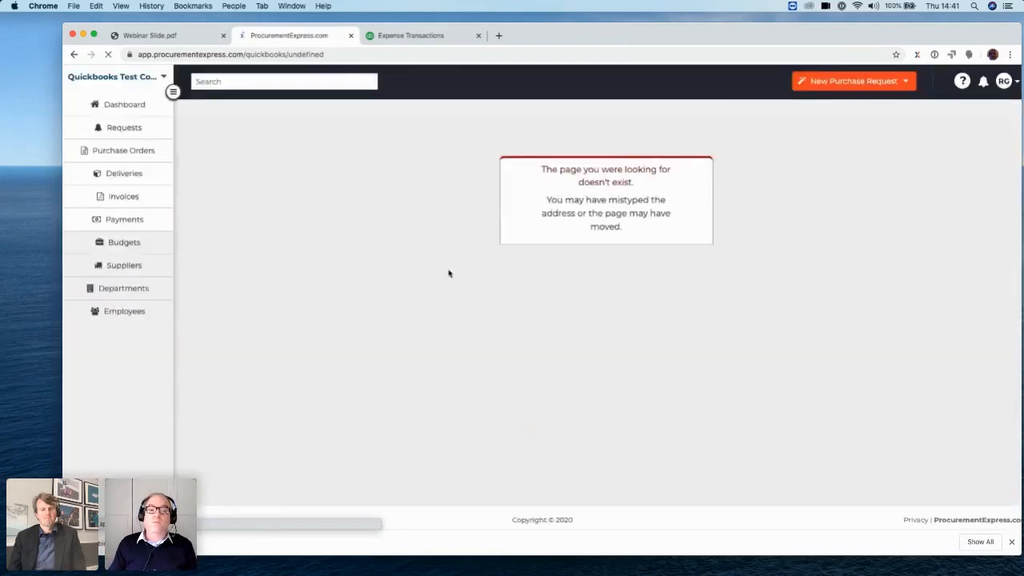
pyautogui.click(122, 104)
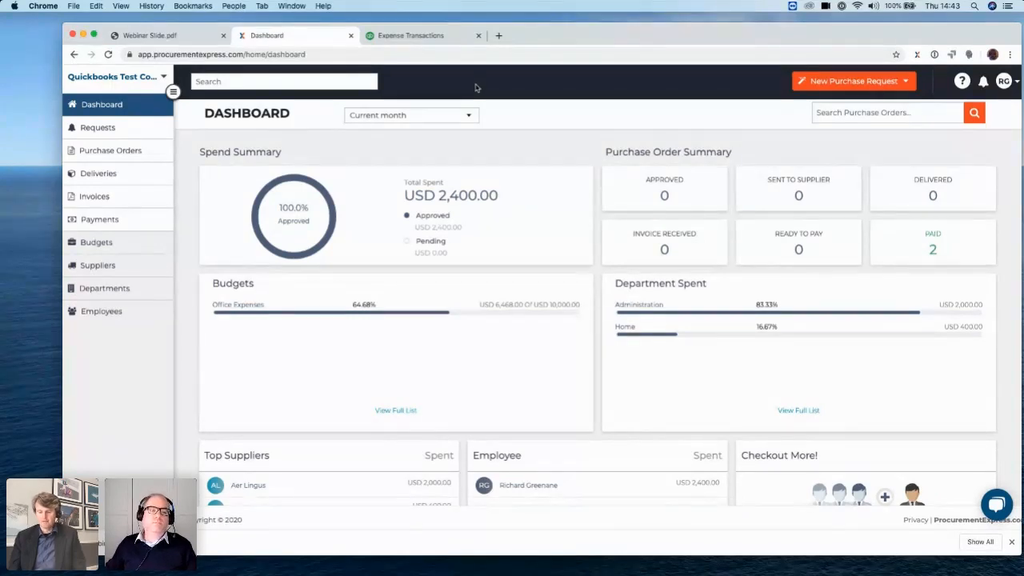
# Switch to QuickBooks and open the Aer Lingus purchase order from the expense transactions
pyautogui.click(417, 37)
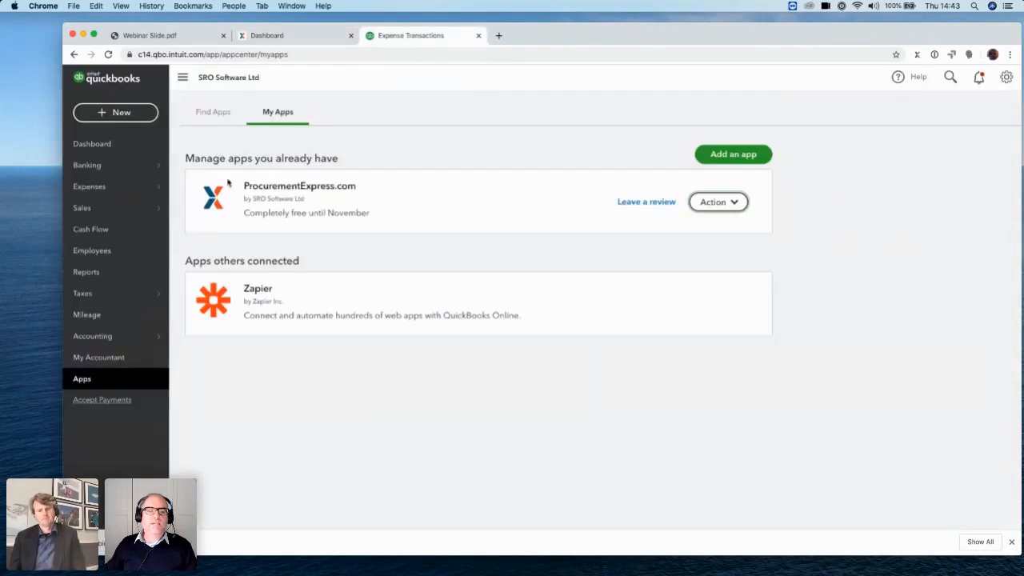
pyautogui.moveTo(76, 187)
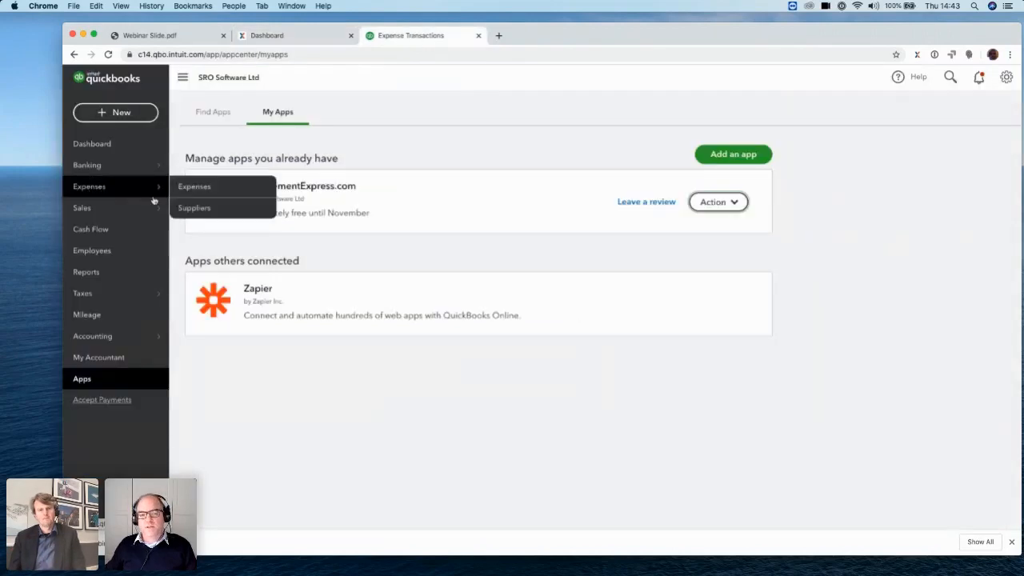
pyautogui.click(205, 189)
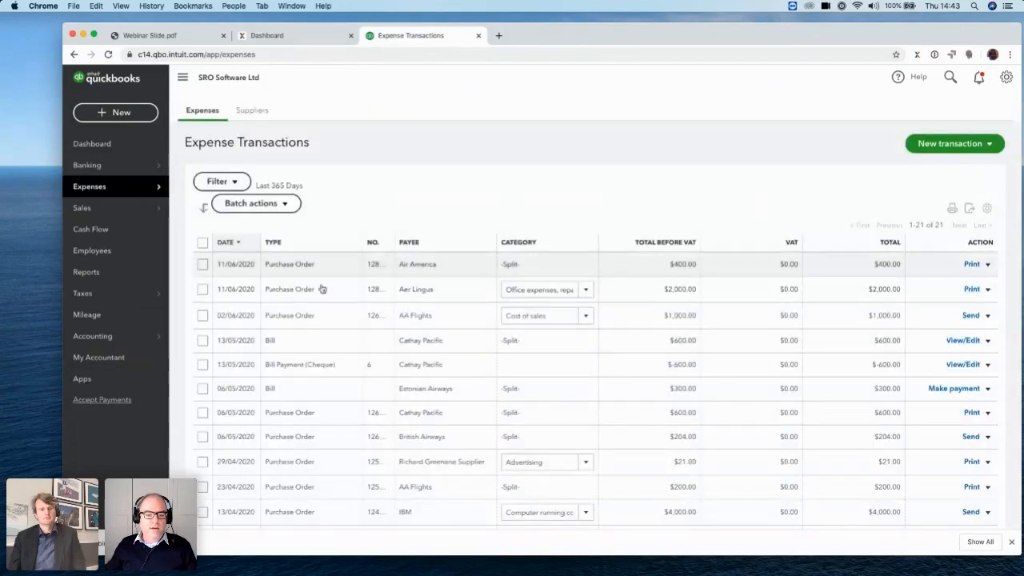
pyautogui.click(314, 290)
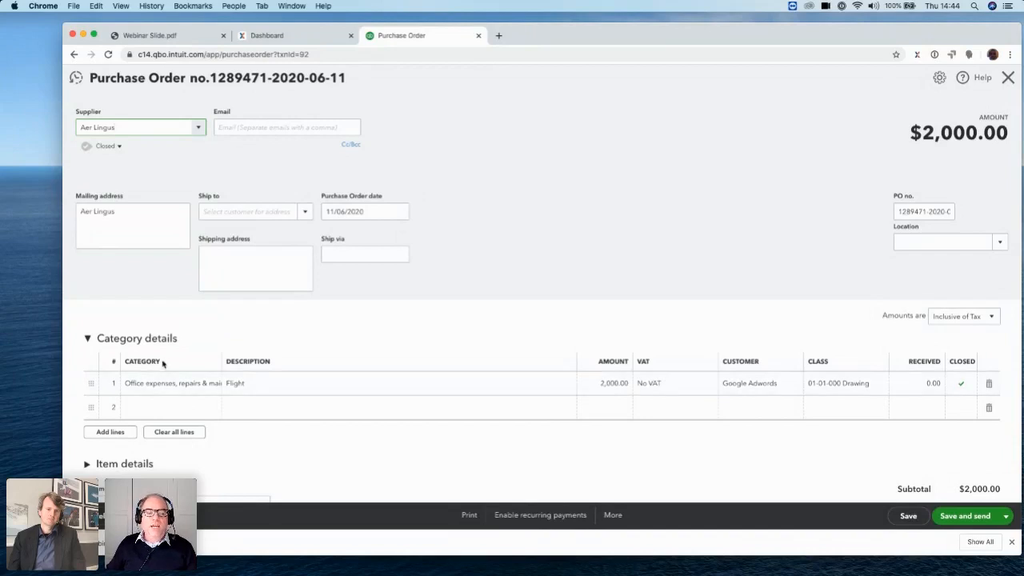
# Examine the category choices available for the Flight line of the purchase order
pyautogui.click(214, 386)
pyautogui.click(213, 386)
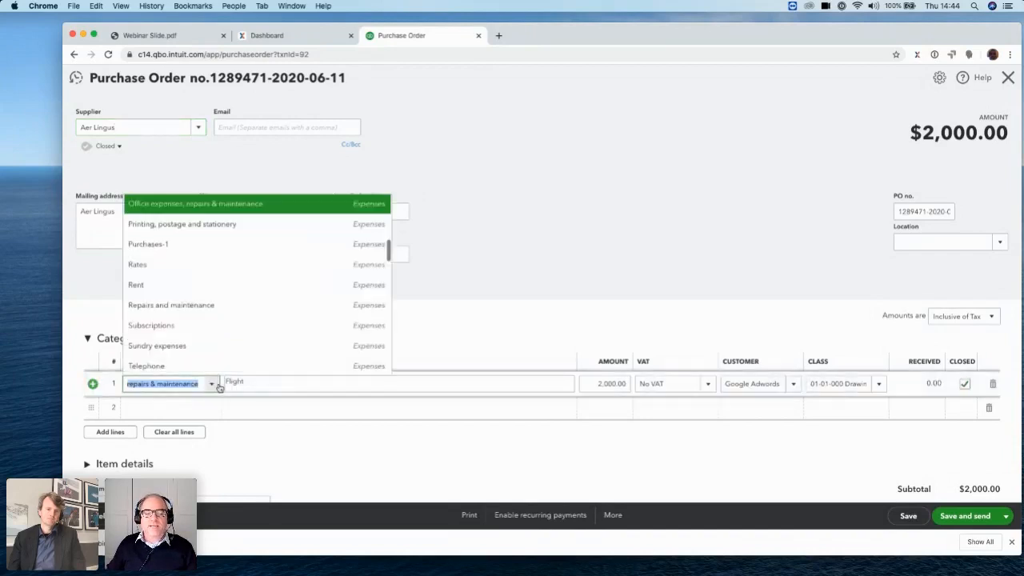
pyautogui.scroll(-5, 332, 290)
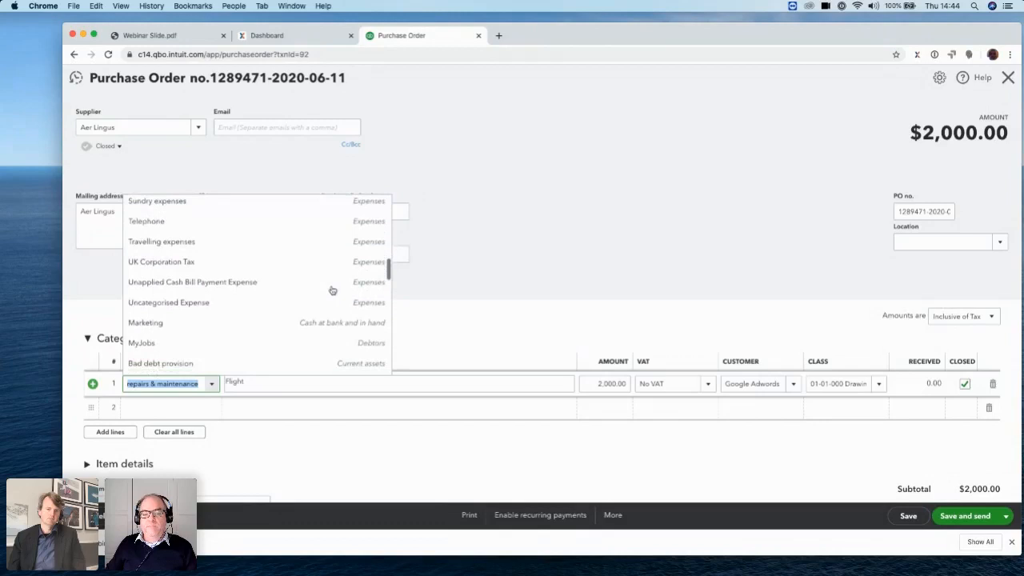
pyautogui.scroll(5, 332, 290)
pyautogui.scroll(3, 332, 290)
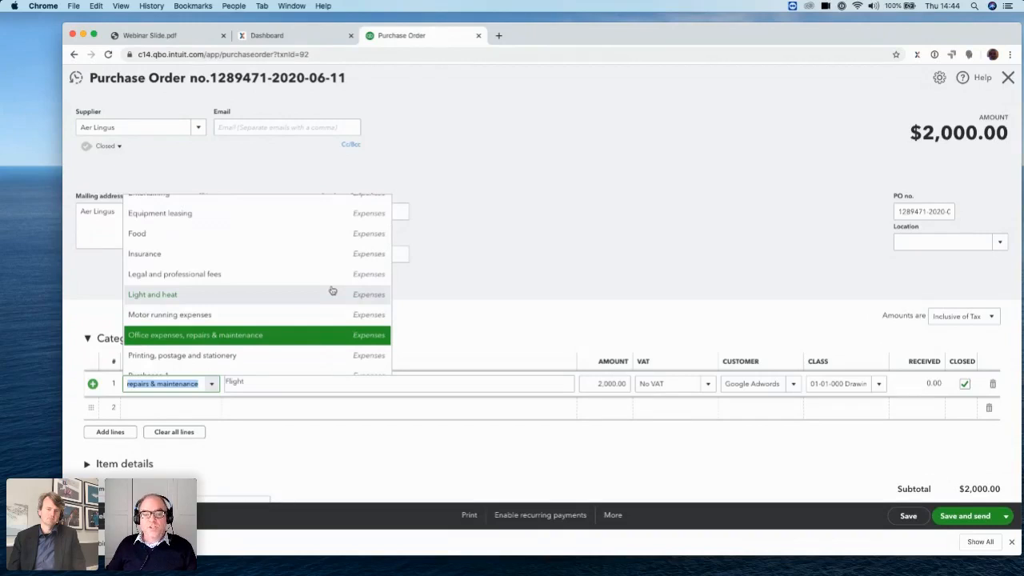
pyautogui.click(461, 314)
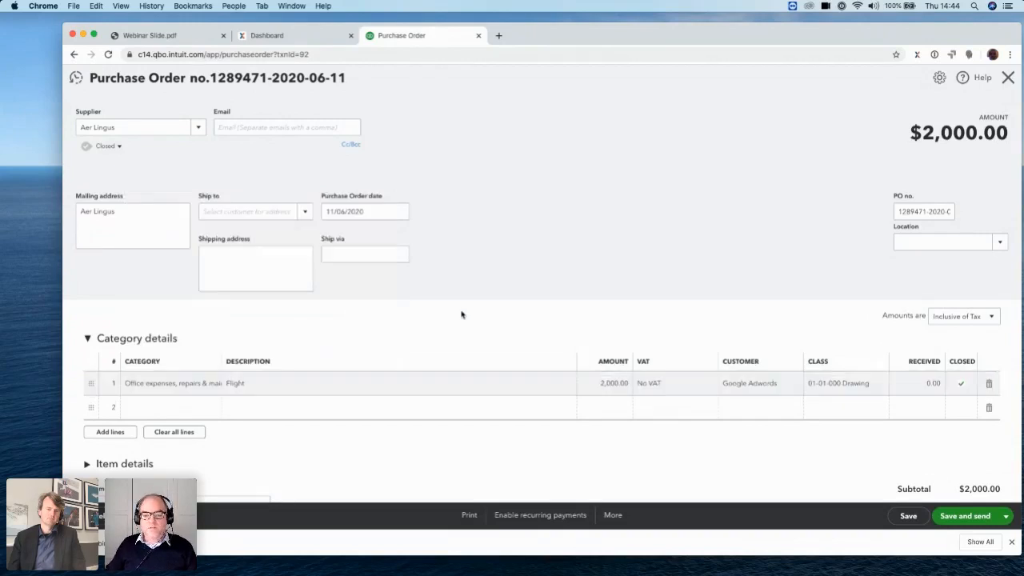
# Display the VAT rates for the Flight line and select No VAT
pyautogui.click(708, 386)
pyautogui.click(708, 383)
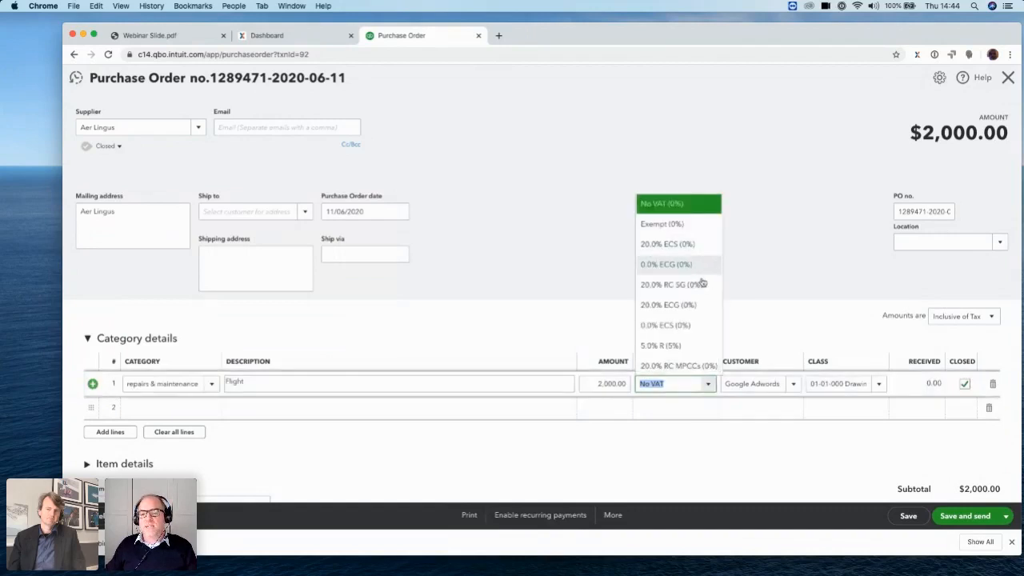
pyautogui.click(648, 205)
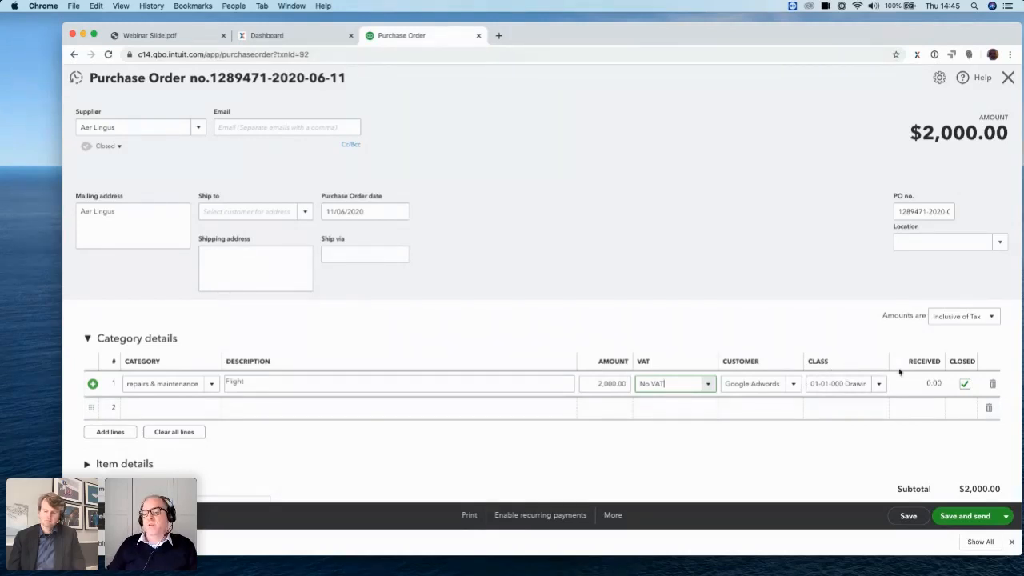
# Examine the class and customer choices available for the Flight line of the purchase order
pyautogui.click(880, 385)
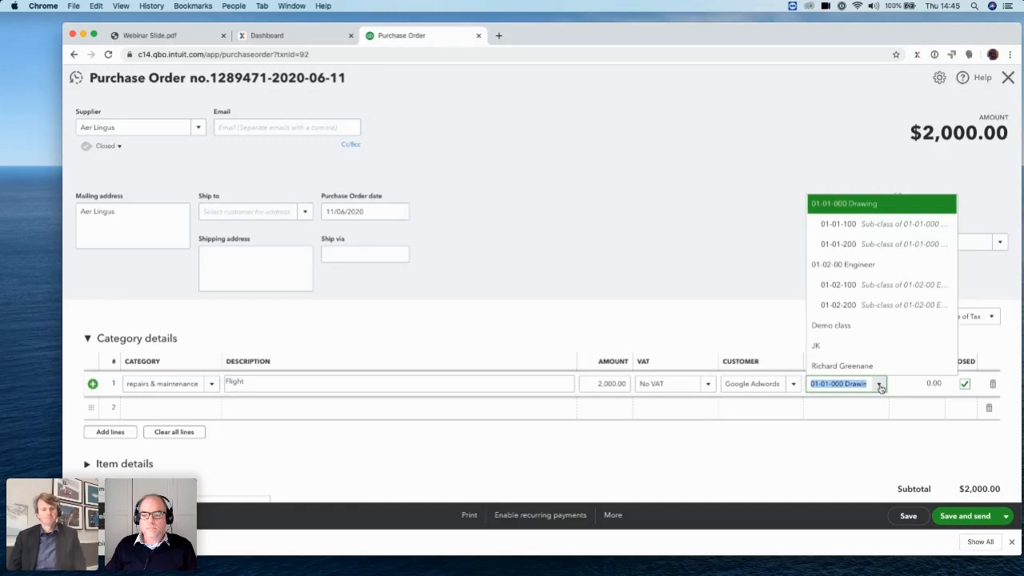
pyautogui.click(749, 257)
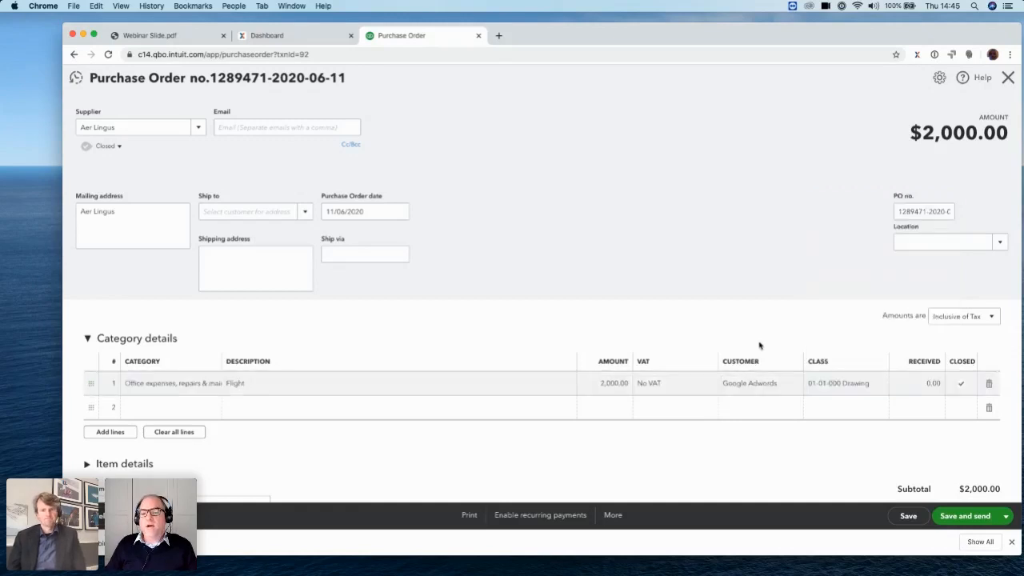
pyautogui.click(840, 383)
pyautogui.click(877, 385)
pyautogui.scroll(1, 837, 259)
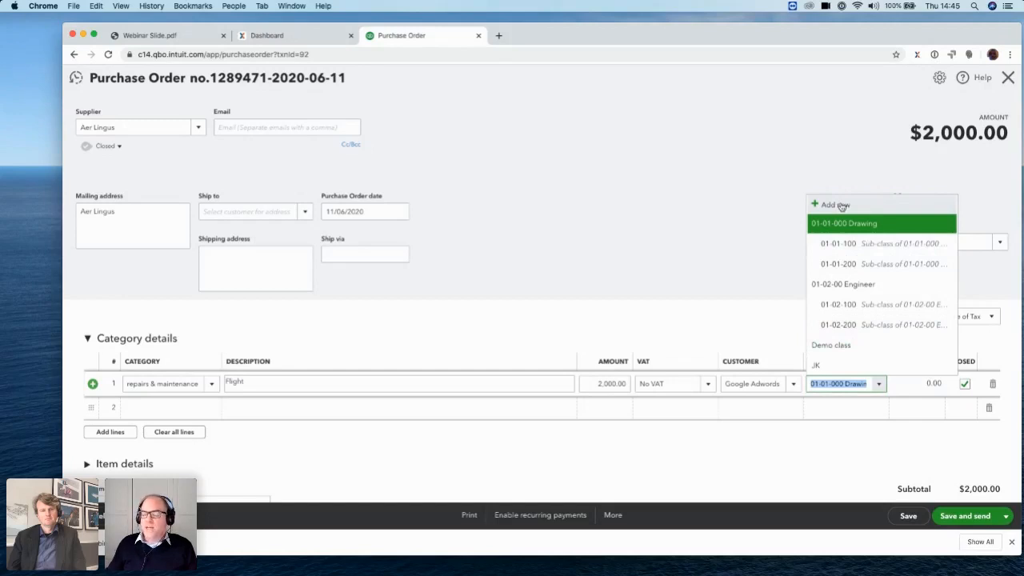
pyautogui.click(793, 384)
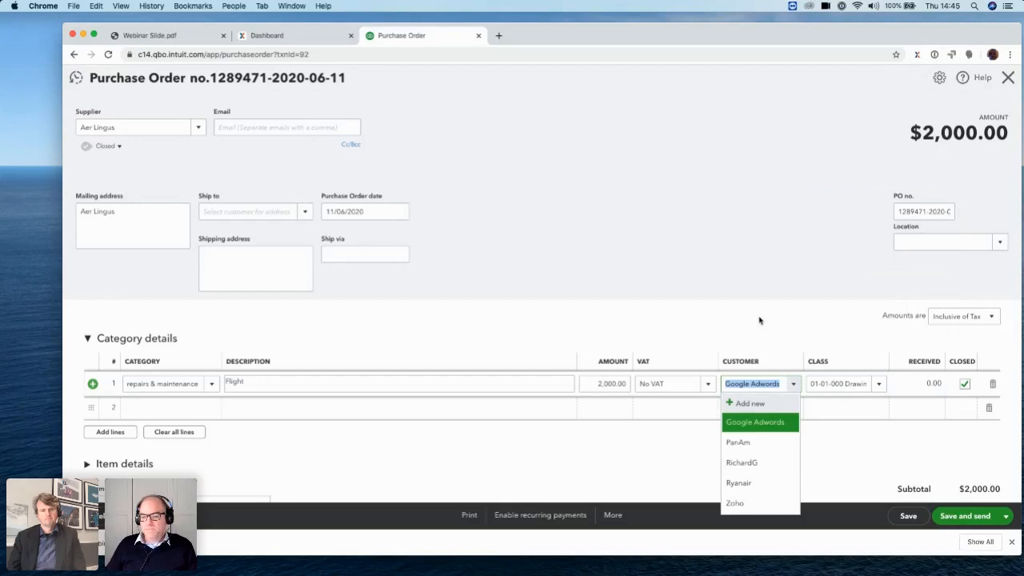
pyautogui.click(572, 214)
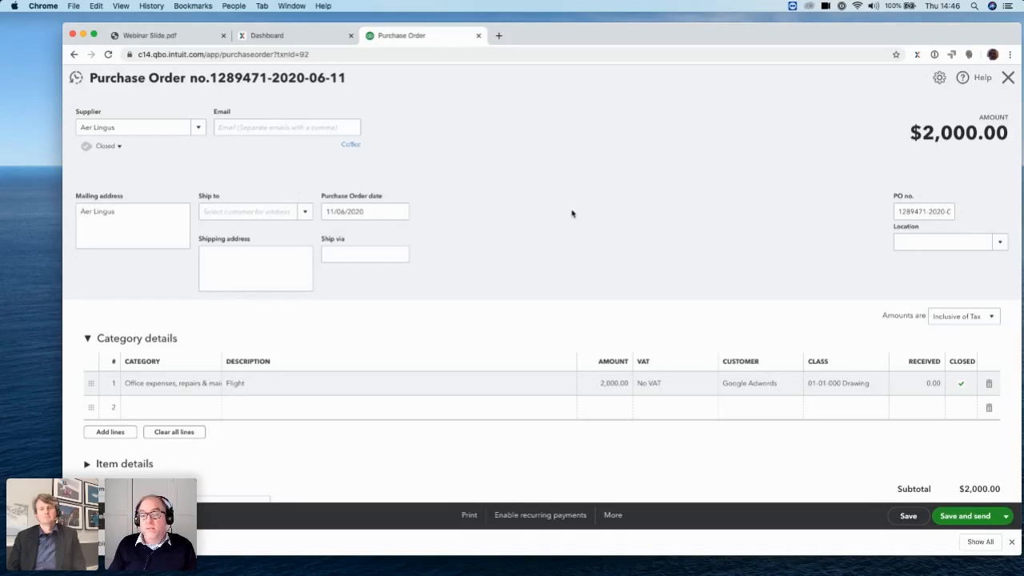
# Switch to ProcurementExpress, start a new purchase request for the Administration department, and review its supplier and item fields
pyautogui.click(273, 36)
pyautogui.click(871, 81)
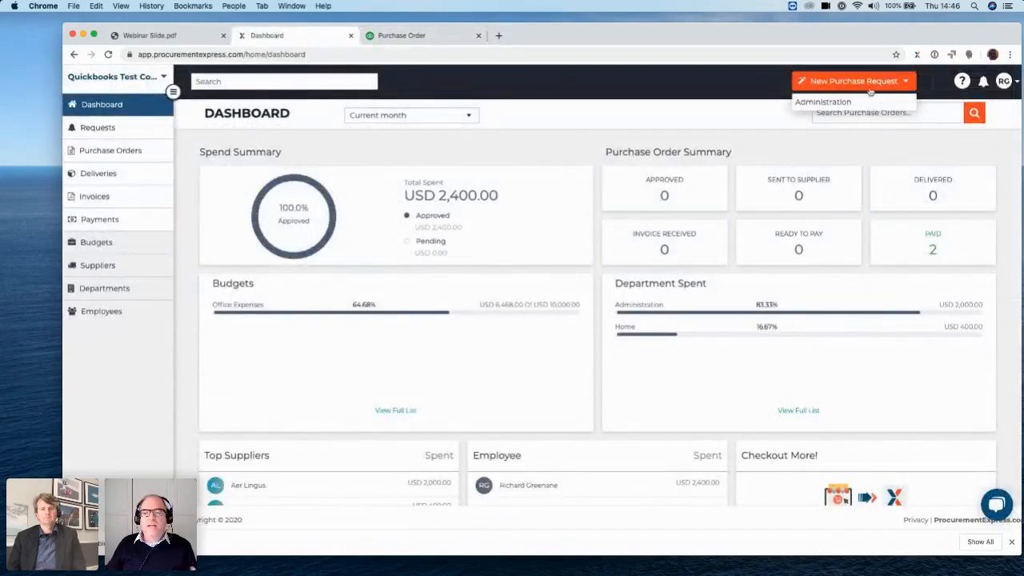
pyautogui.click(854, 103)
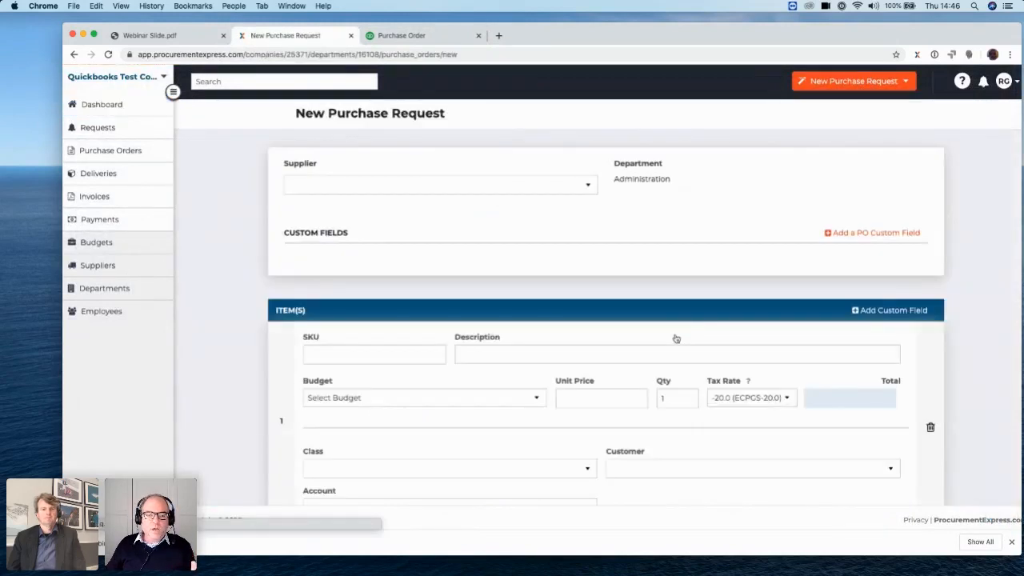
pyautogui.scroll(-2, 652, 416)
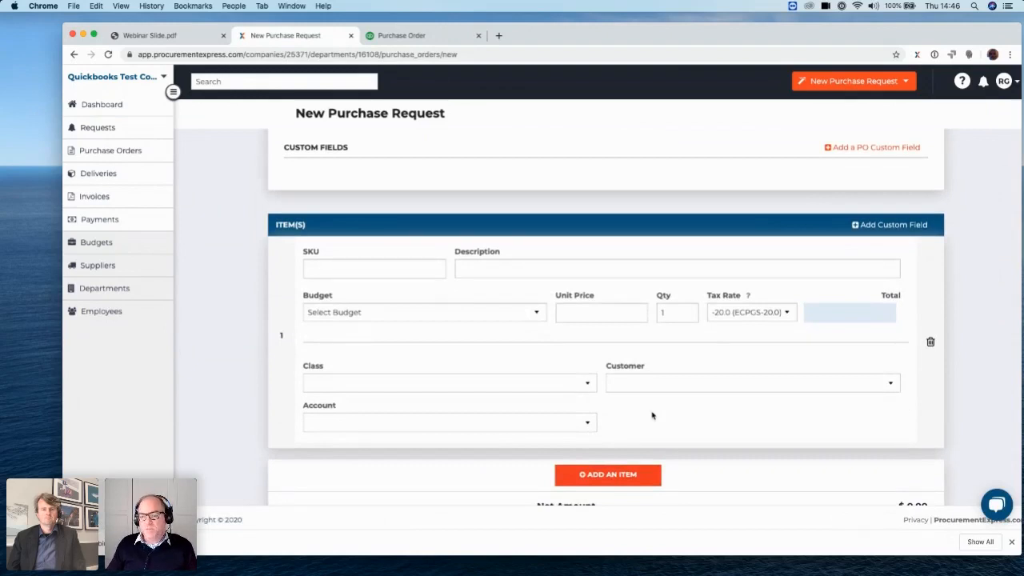
pyautogui.scroll(2, 652, 415)
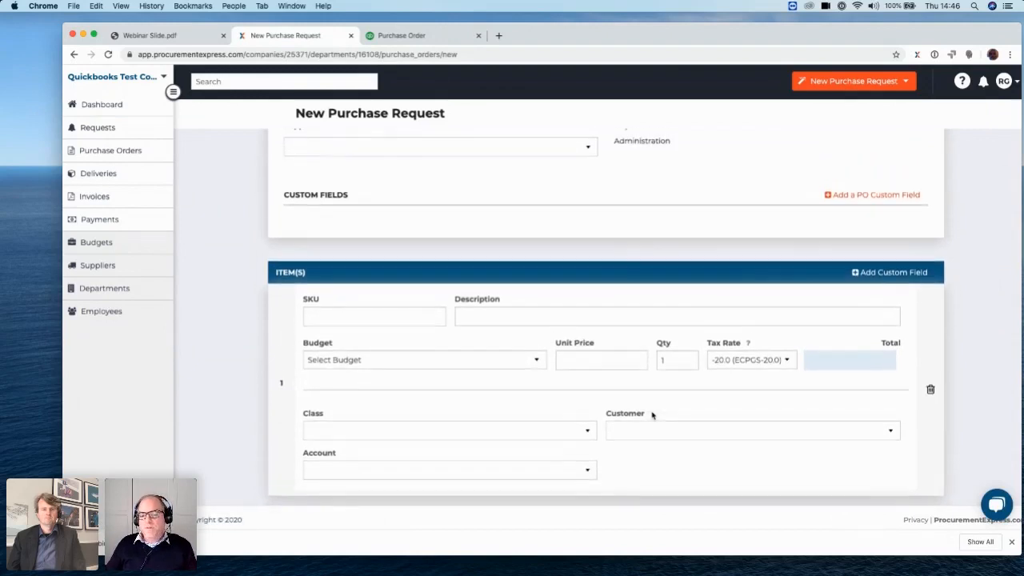
pyautogui.scroll(-1, 652, 415)
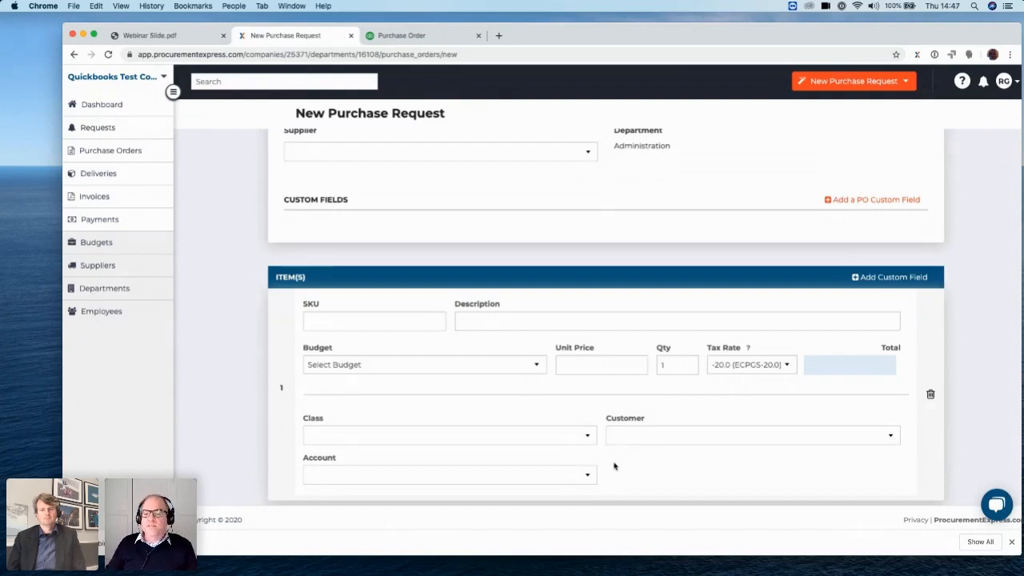
# Examine the supplier choices for the purchase request and set the item's tax rate to 0.0 (NOTAXP)
pyautogui.scroll(1, 616, 467)
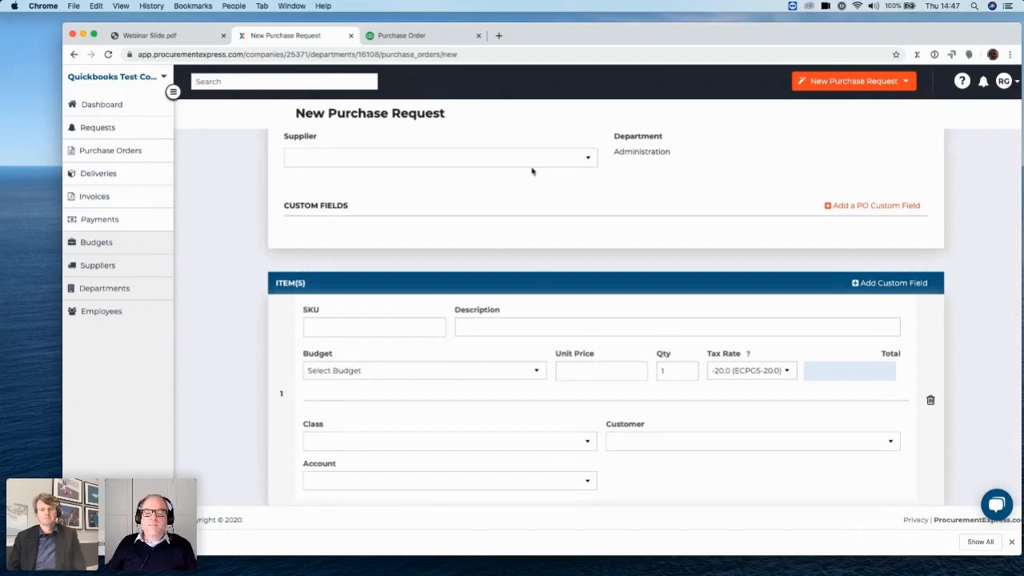
pyautogui.click(588, 161)
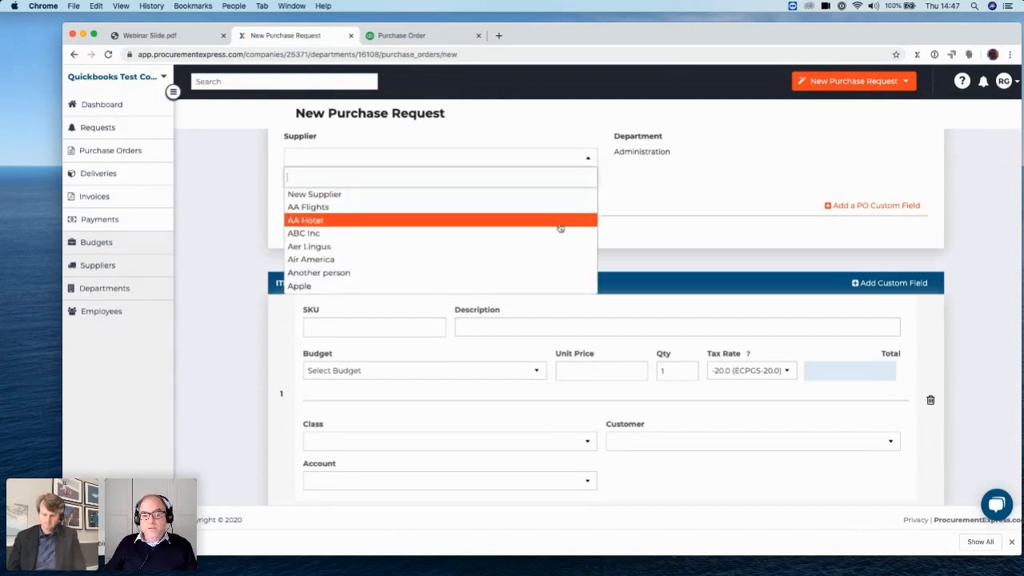
pyautogui.scroll(-2, 560, 228)
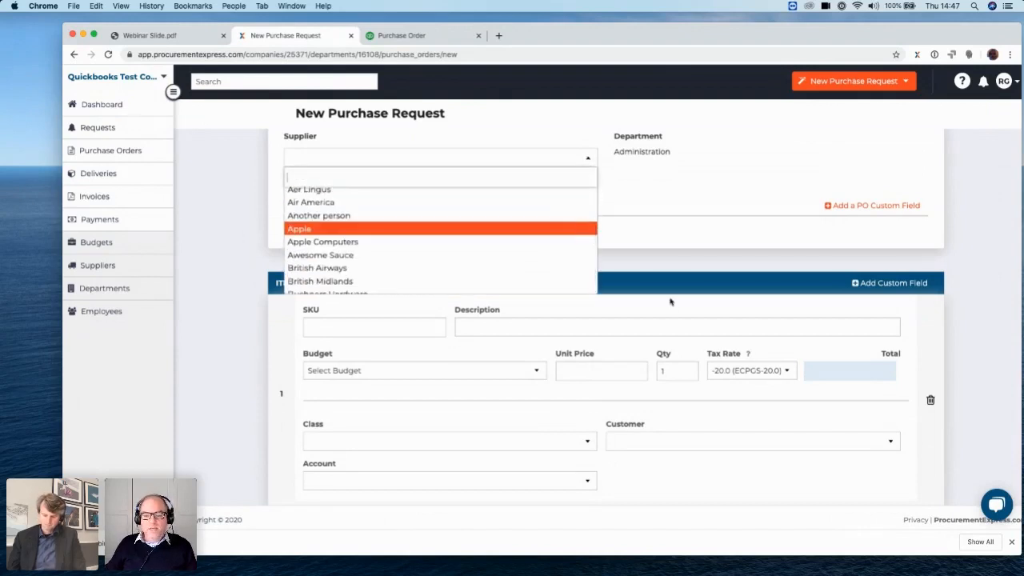
pyautogui.click(772, 371)
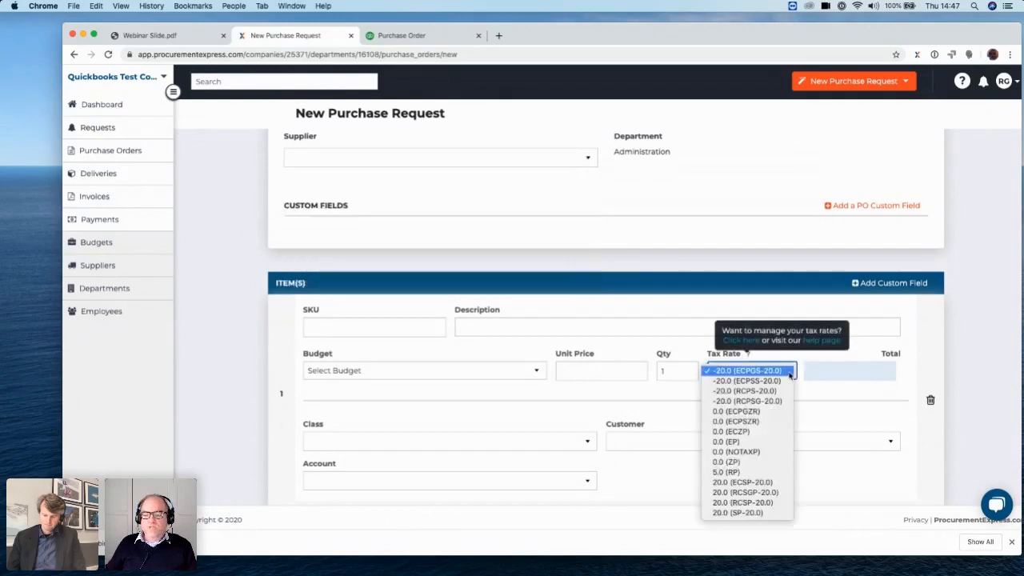
pyautogui.click(766, 452)
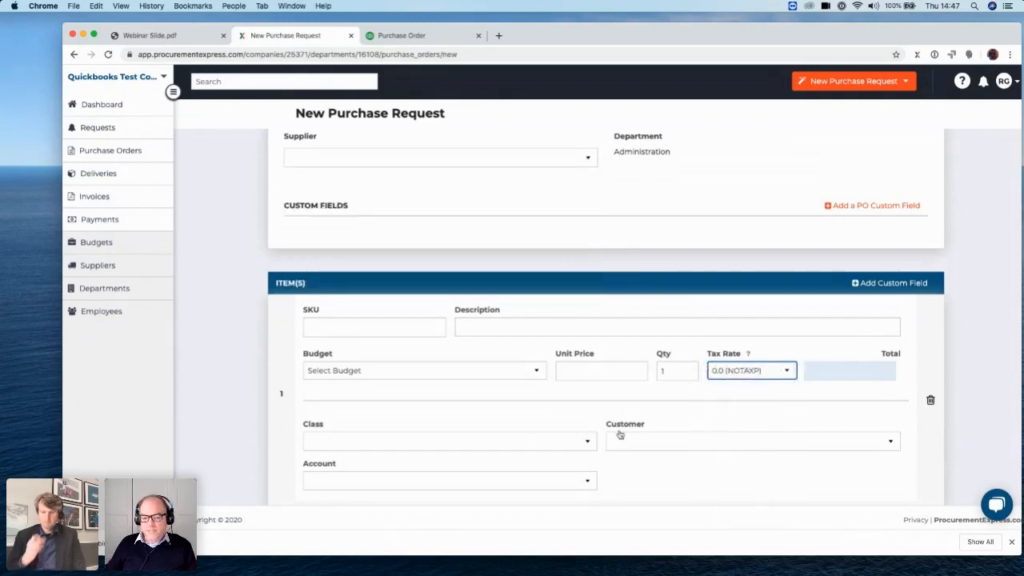
# Examine the class, customer and account choices available for the purchase request item
pyautogui.click(526, 445)
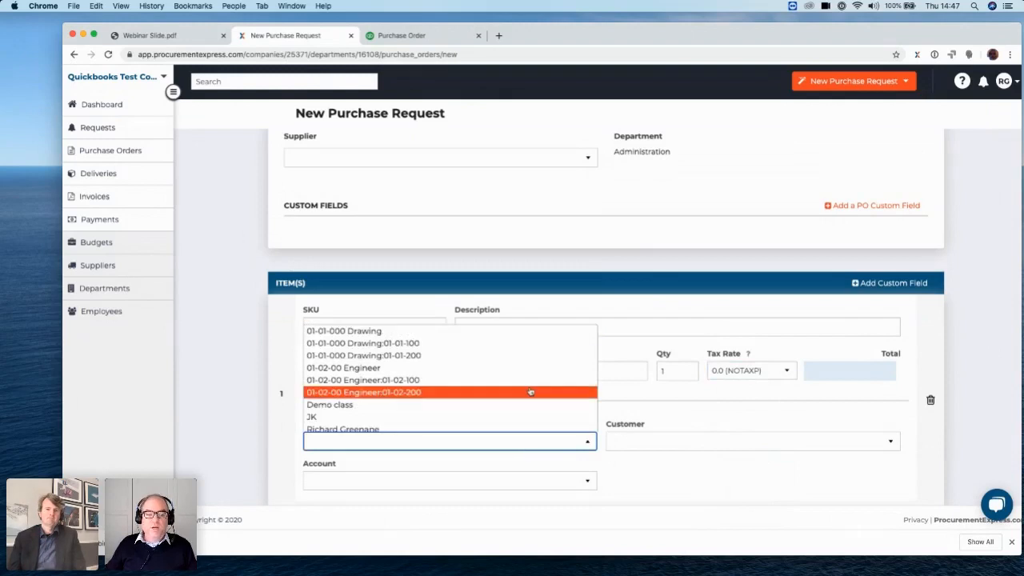
pyautogui.click(694, 443)
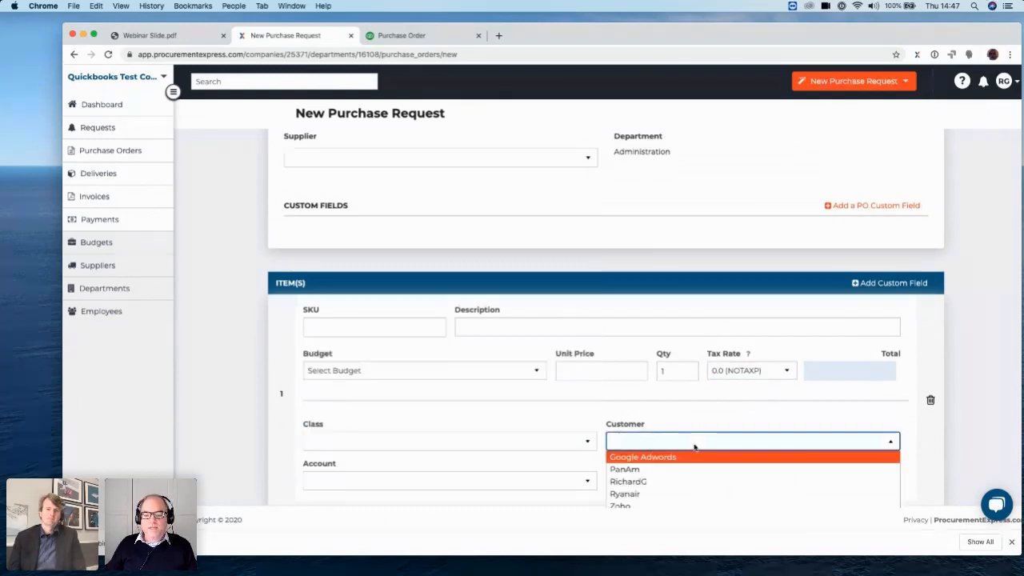
pyautogui.click(539, 482)
pyautogui.click(541, 483)
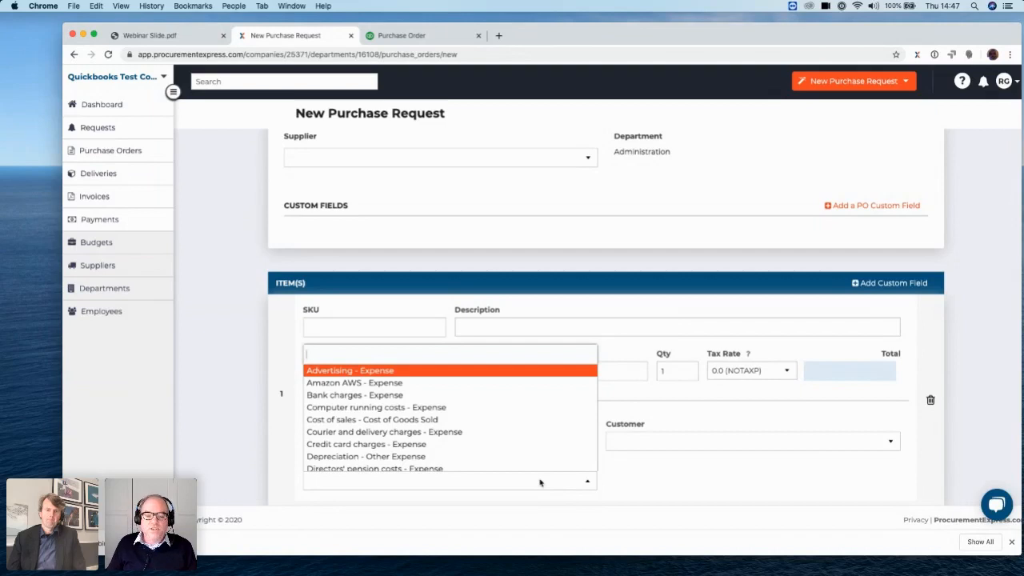
pyautogui.scroll(-1, 503, 451)
pyautogui.scroll(-3, 503, 453)
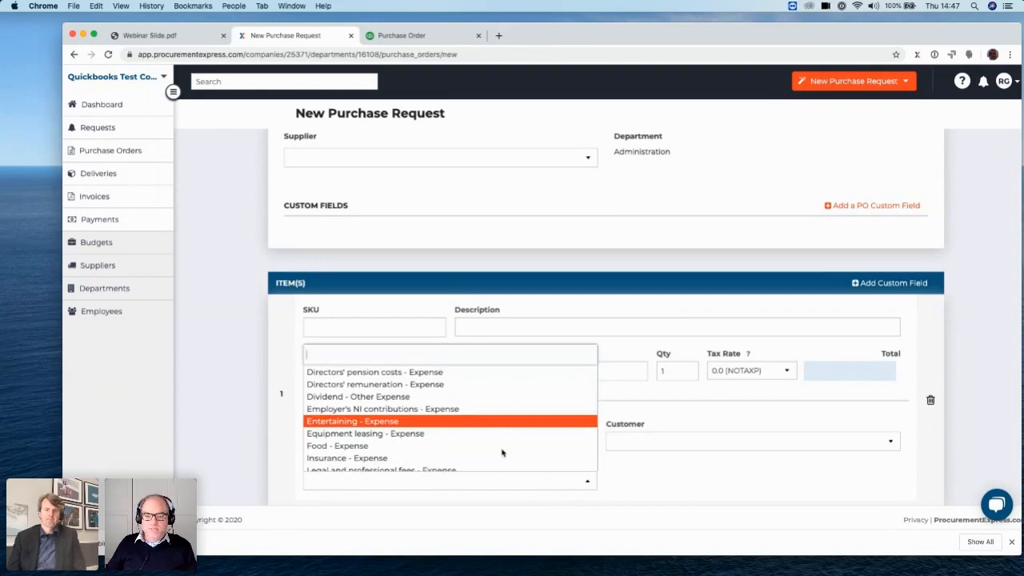
pyautogui.scroll(1, 503, 453)
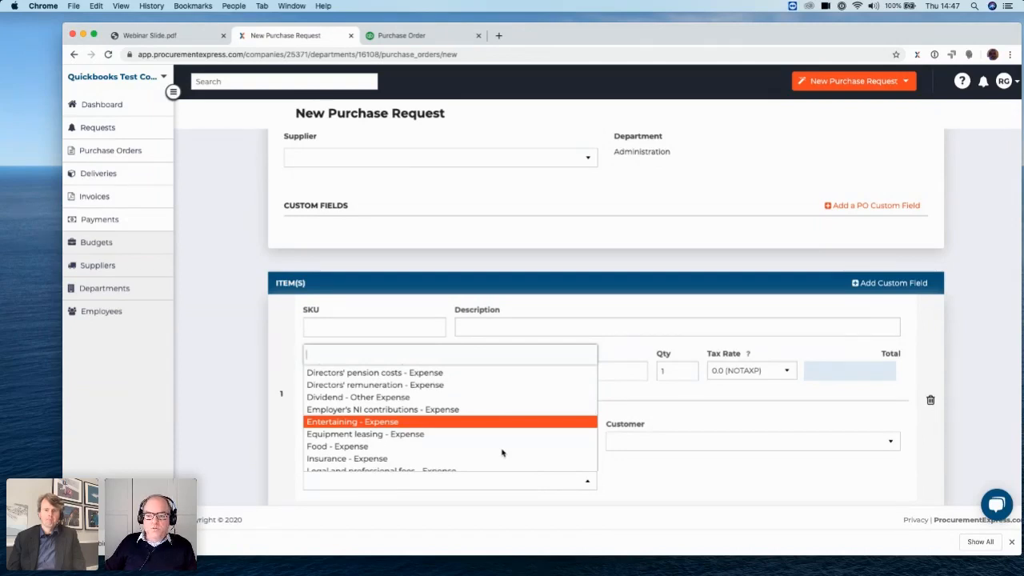
pyautogui.scroll(-3, 503, 453)
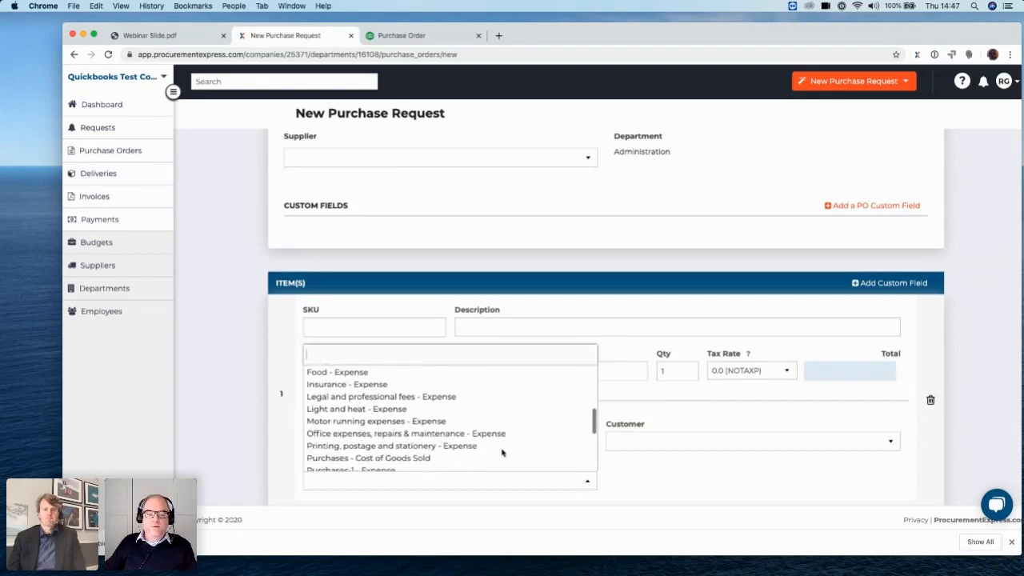
pyautogui.scroll(1, 503, 453)
pyautogui.scroll(2, 502, 453)
pyautogui.scroll(-6, 502, 453)
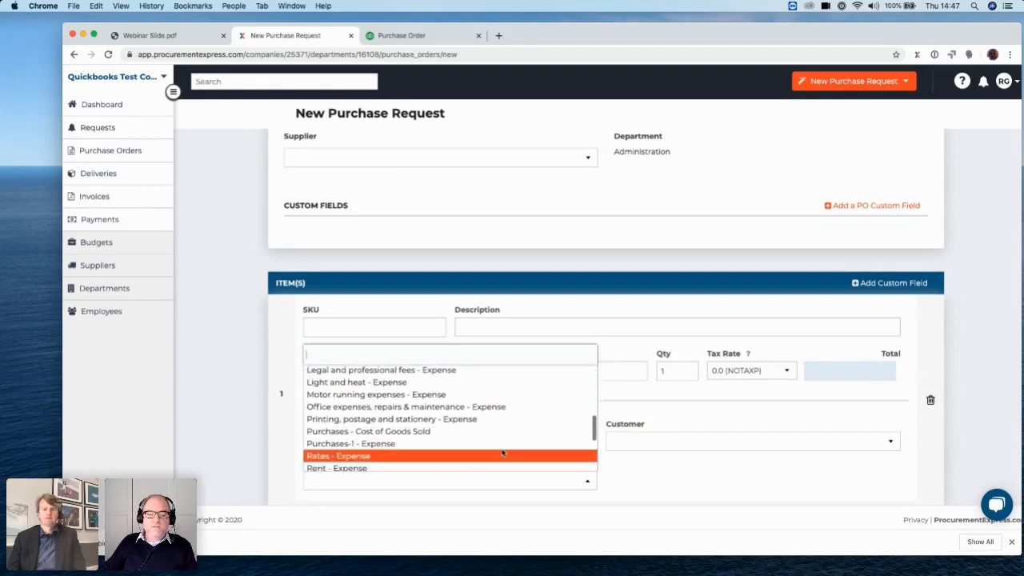
pyautogui.scroll(5, 502, 453)
pyautogui.scroll(4, 502, 453)
pyautogui.click(654, 465)
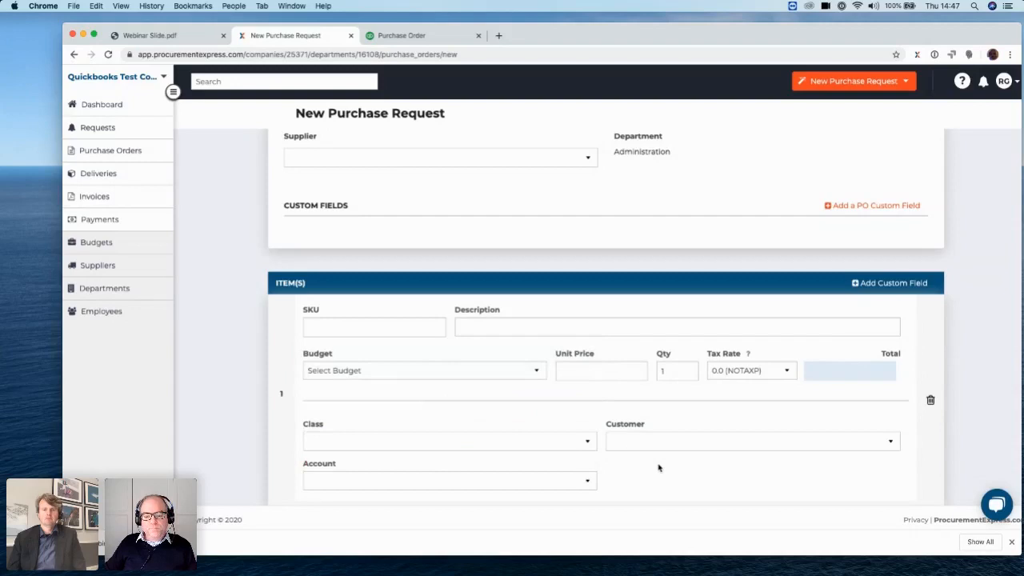
# Choose Aer Lingus as the supplier of the purchase request
pyautogui.scroll(1, 465, 322)
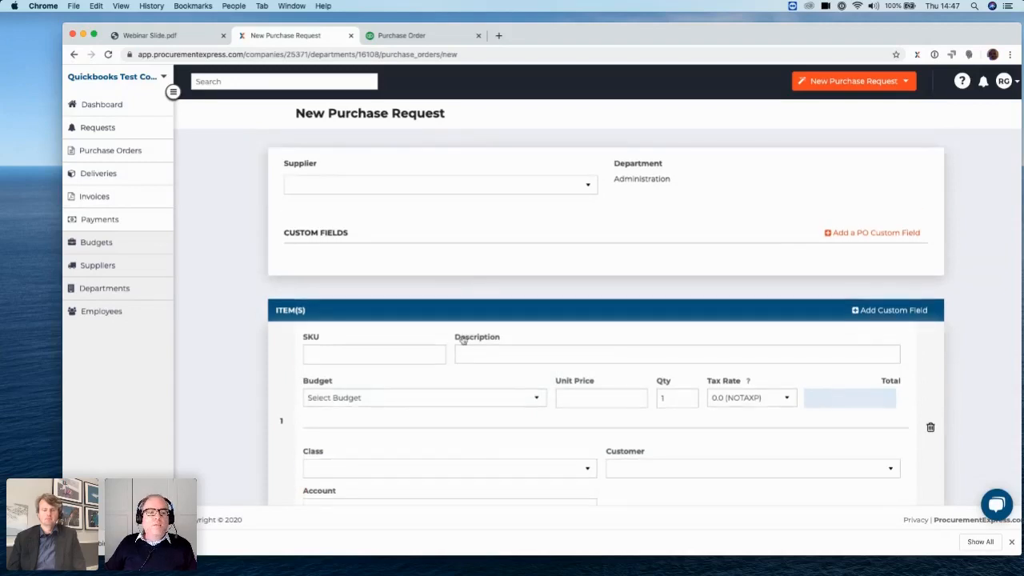
pyautogui.click(555, 191)
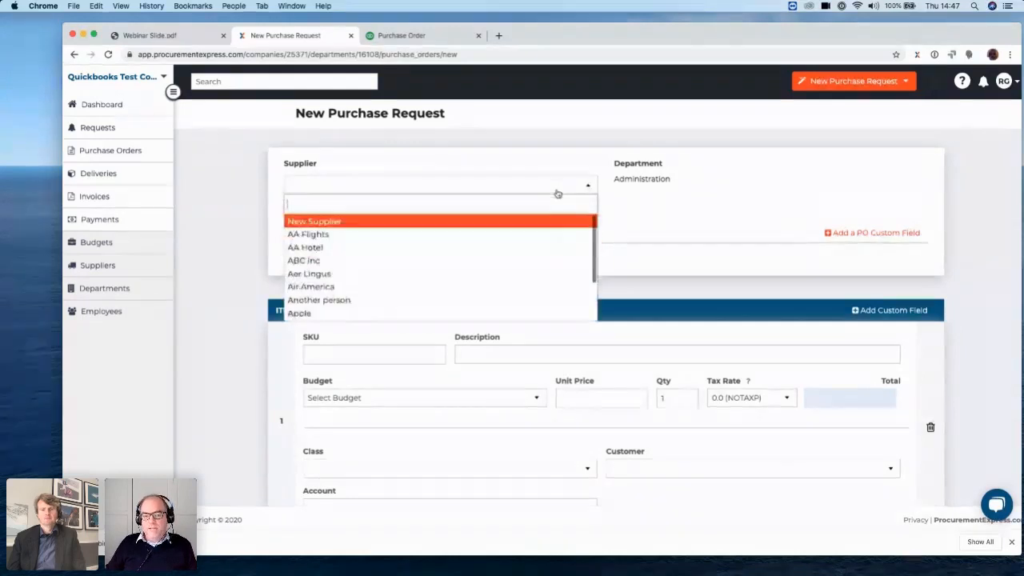
pyautogui.click(520, 273)
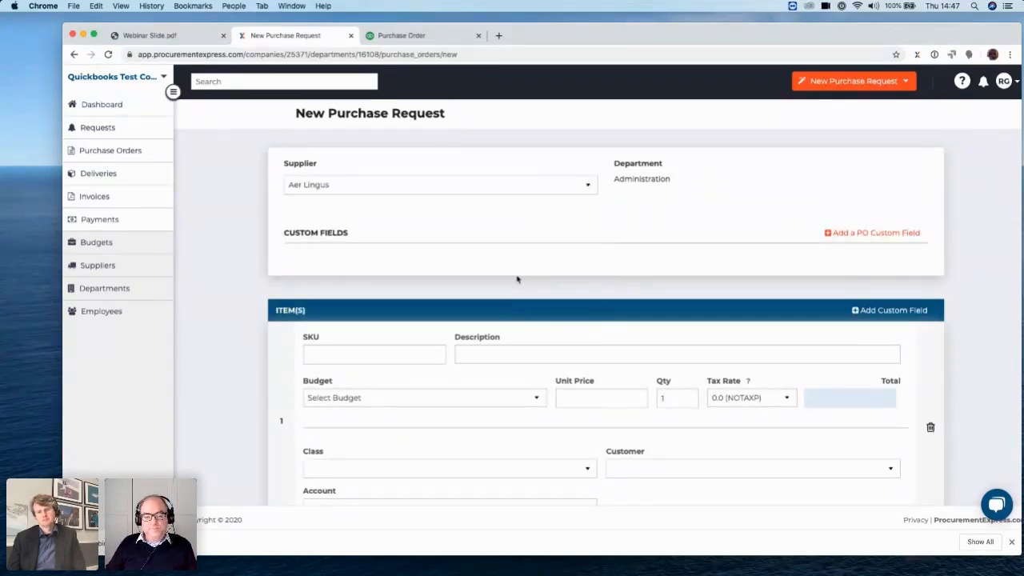
# Enter SKU 1234 and the description Flight for the first item
pyautogui.click(412, 356)
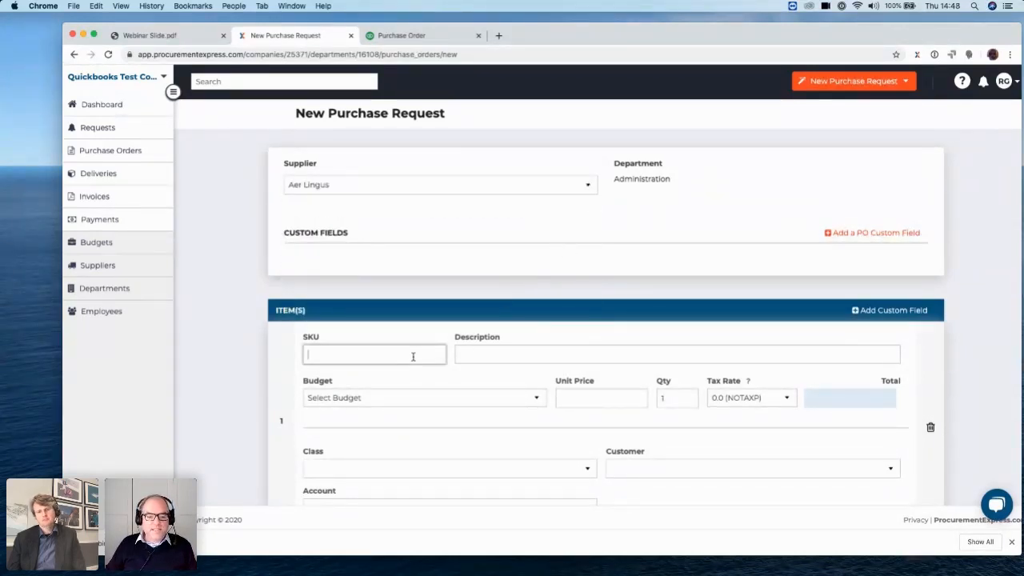
pyautogui.write('1234')
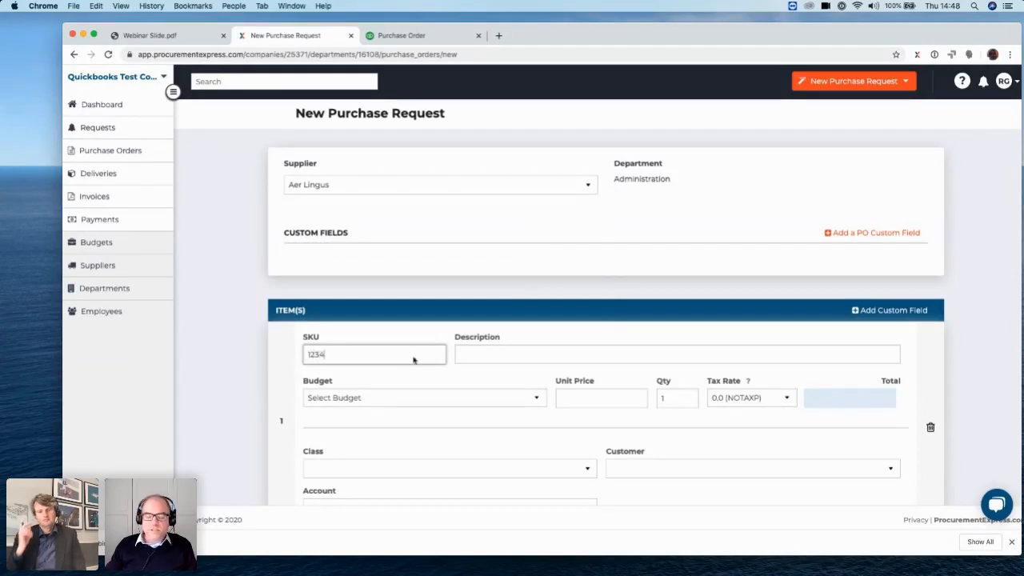
pyautogui.click(500, 361)
pyautogui.write('Flight')
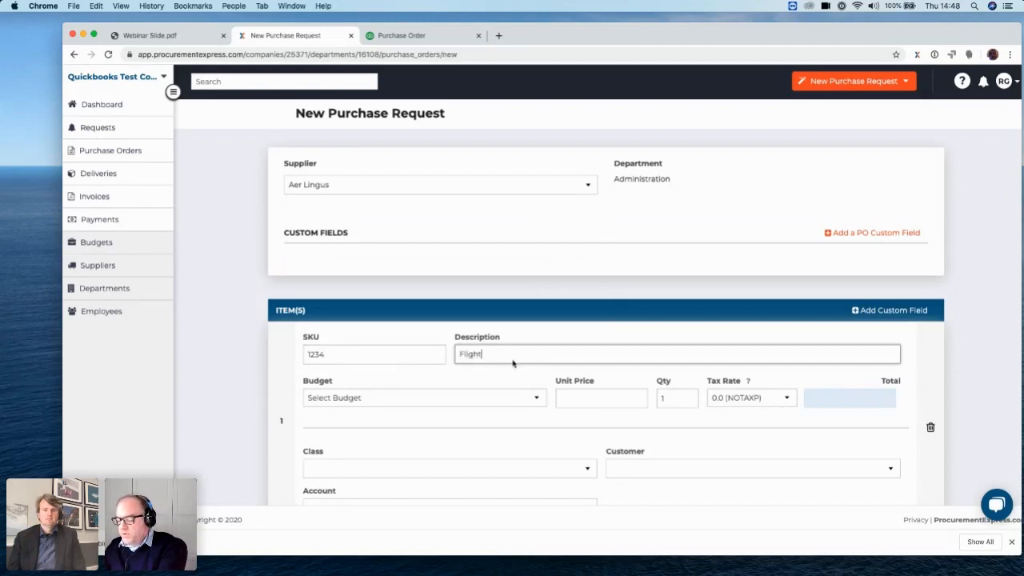
# Assign the Flight item to the Office Expenses budget with a unit price of 2500
pyautogui.click(415, 397)
pyautogui.click(415, 397)
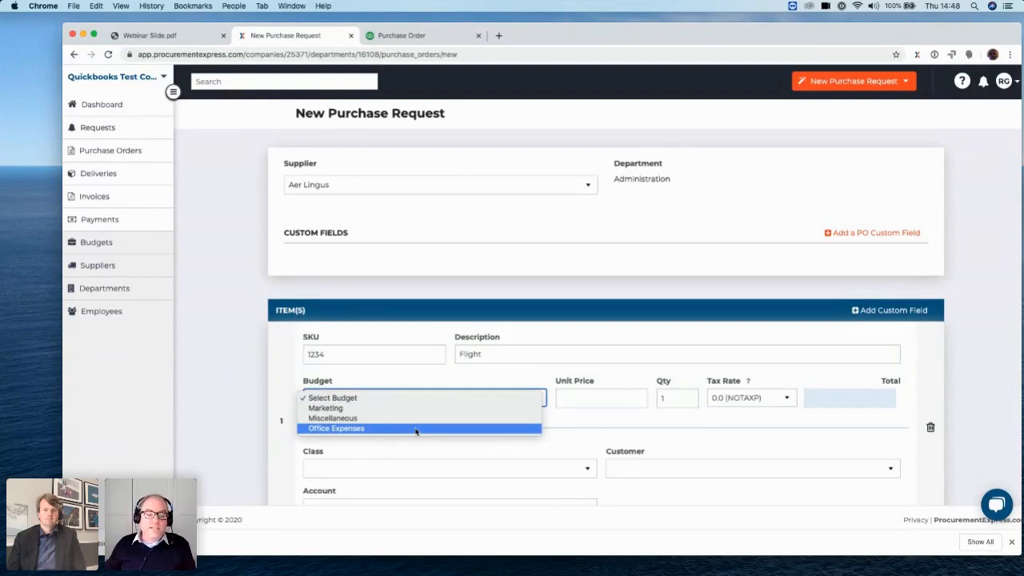
pyautogui.click(415, 429)
pyautogui.click(608, 396)
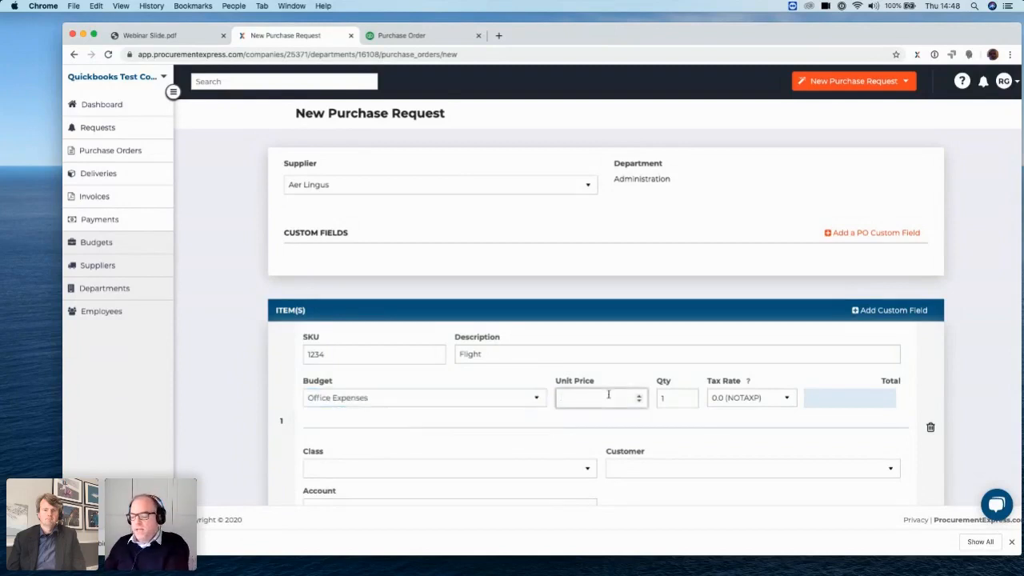
pyautogui.write('2500')
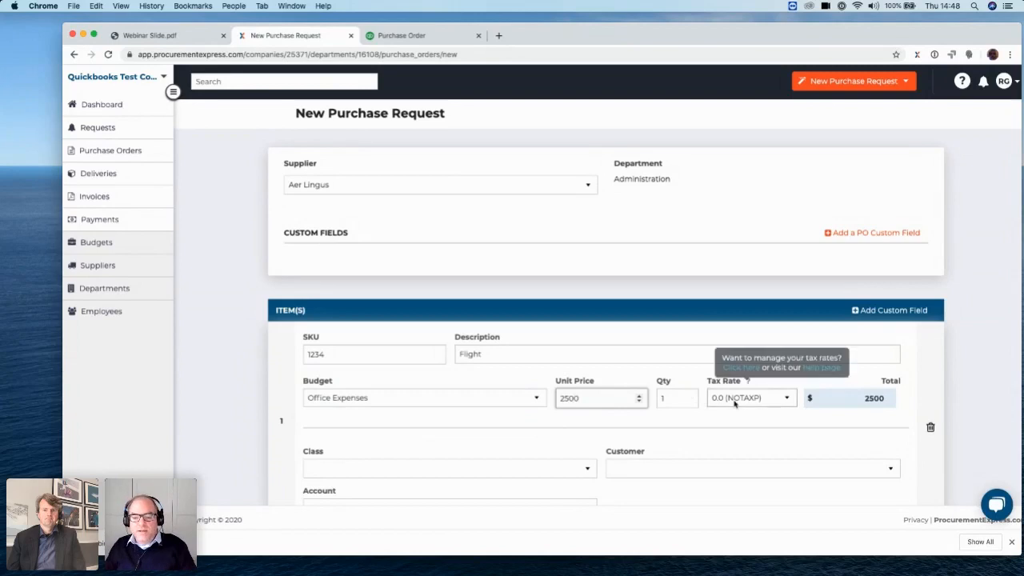
# Set the Flight item's class to 01-02-00 Engineer and its customer to Google Adwords
pyautogui.scroll(-5, 713, 483)
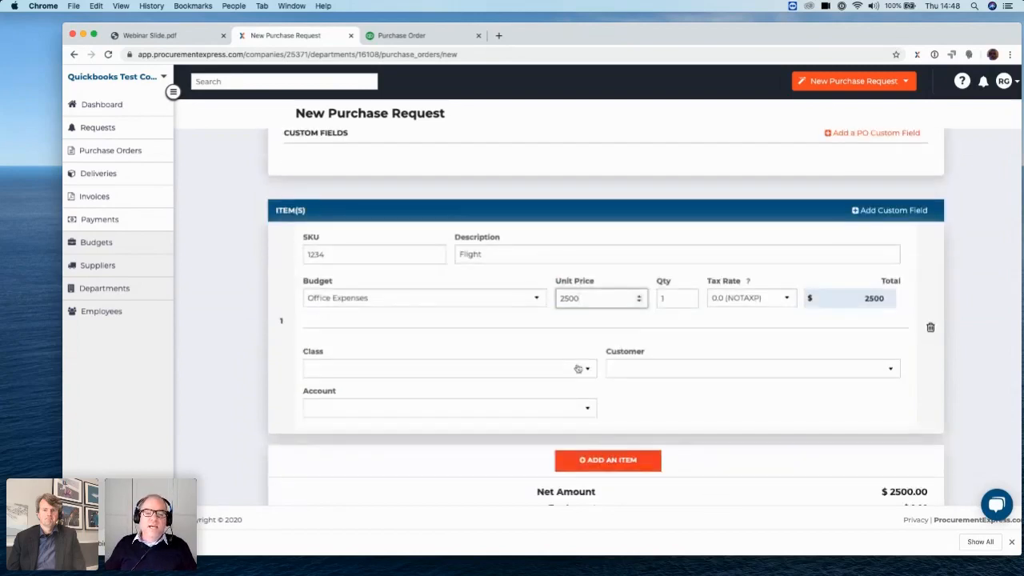
pyautogui.click(584, 368)
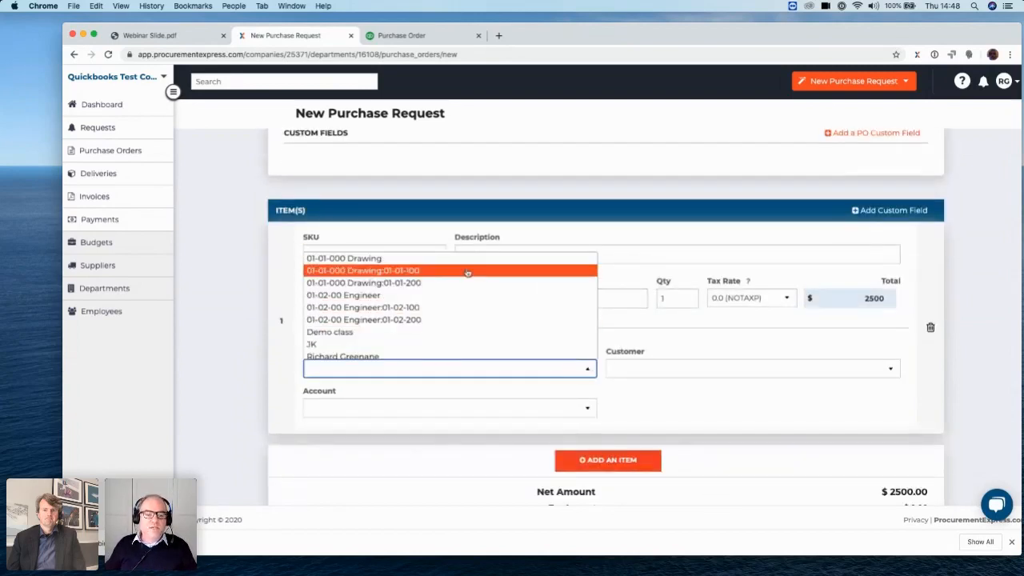
pyautogui.click(387, 296)
pyautogui.click(736, 370)
pyautogui.click(717, 387)
# Look through the account choices for the Flight item and select Motor running expenses - Expense
pyautogui.click(479, 413)
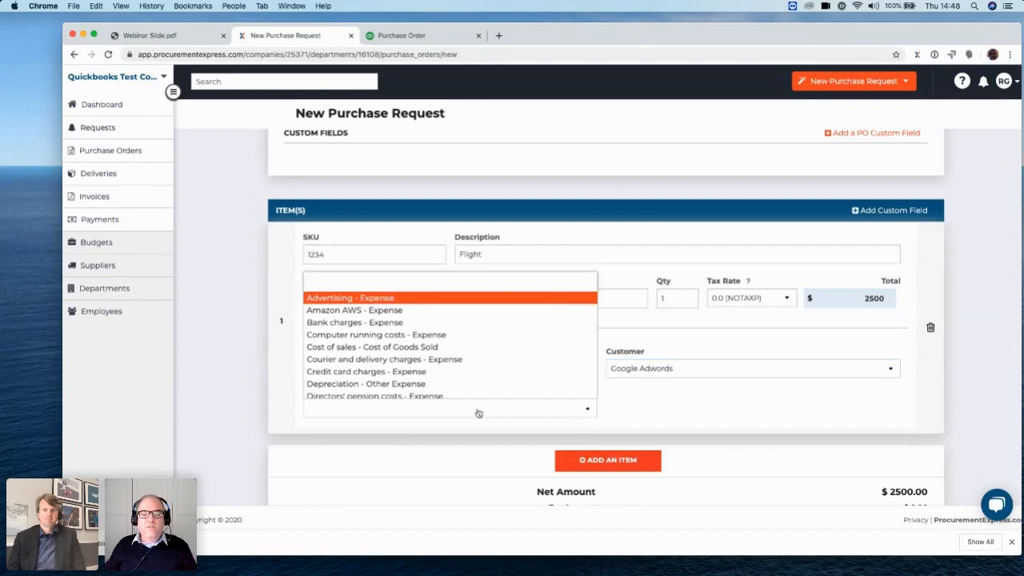
pyautogui.scroll(-1, 473, 373)
pyautogui.scroll(-10, 473, 374)
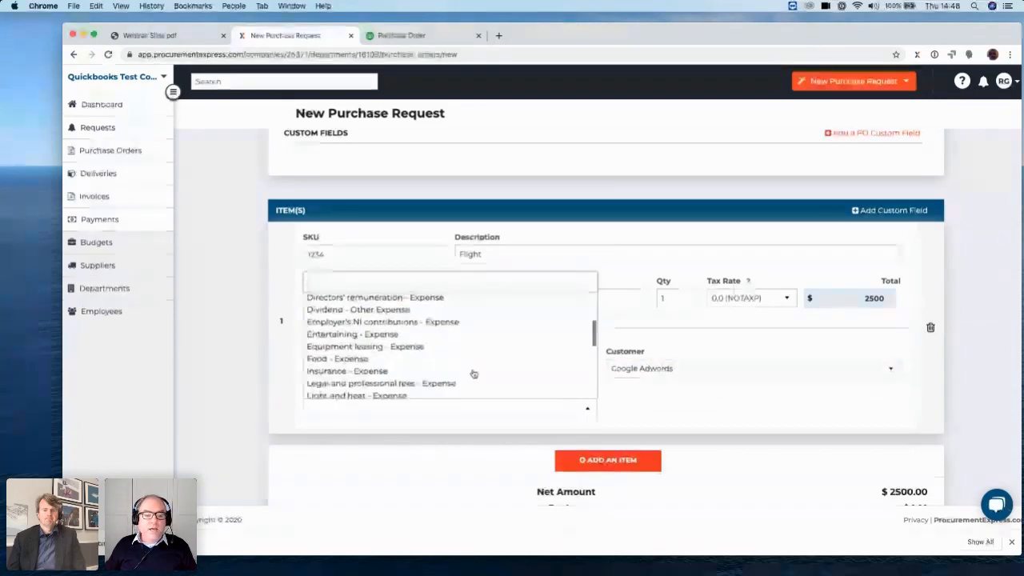
pyautogui.scroll(-2, 474, 373)
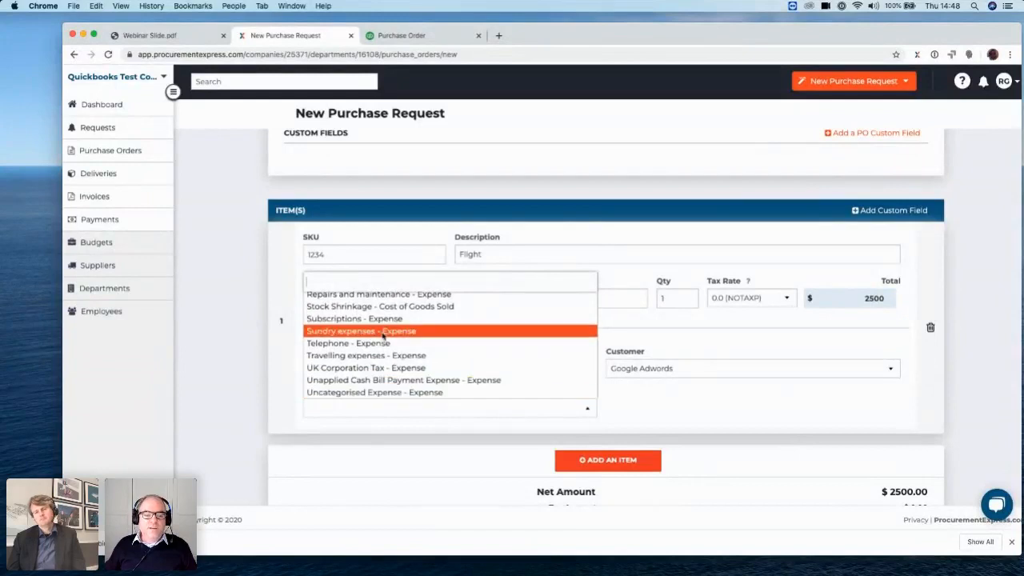
pyautogui.scroll(3, 383, 337)
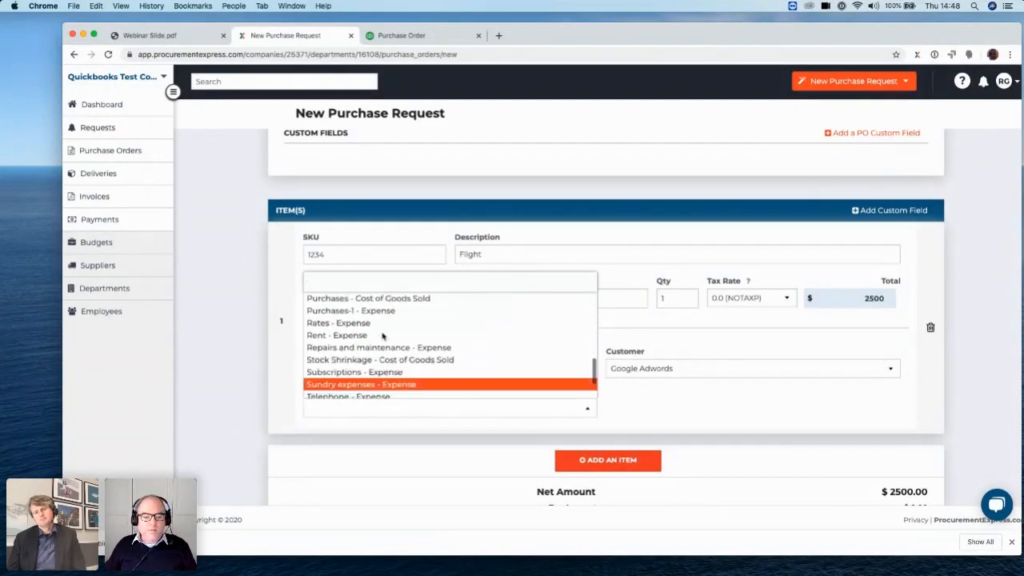
pyautogui.scroll(2, 384, 337)
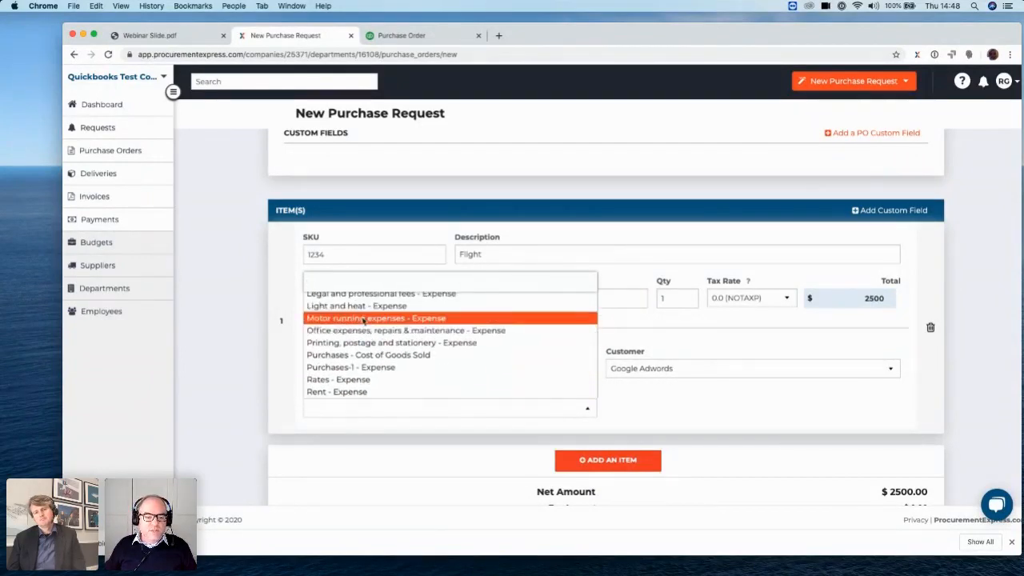
pyautogui.click(363, 322)
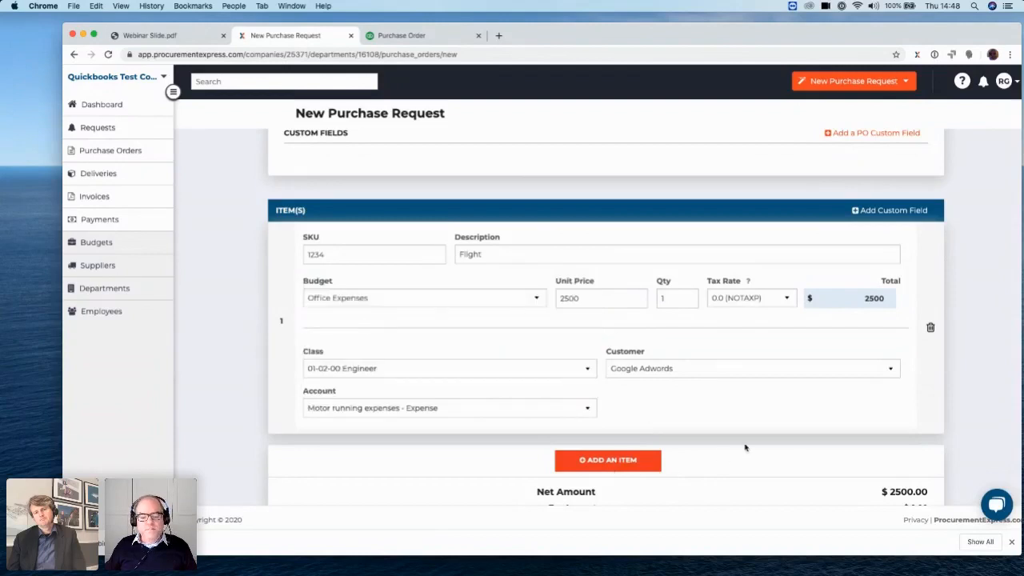
# Add the note "this is a note" to the purchase request and send it for approval
pyautogui.scroll(-3, 745, 448)
pyautogui.scroll(-2, 645, 416)
pyautogui.click(666, 341)
pyautogui.write('this is a note')
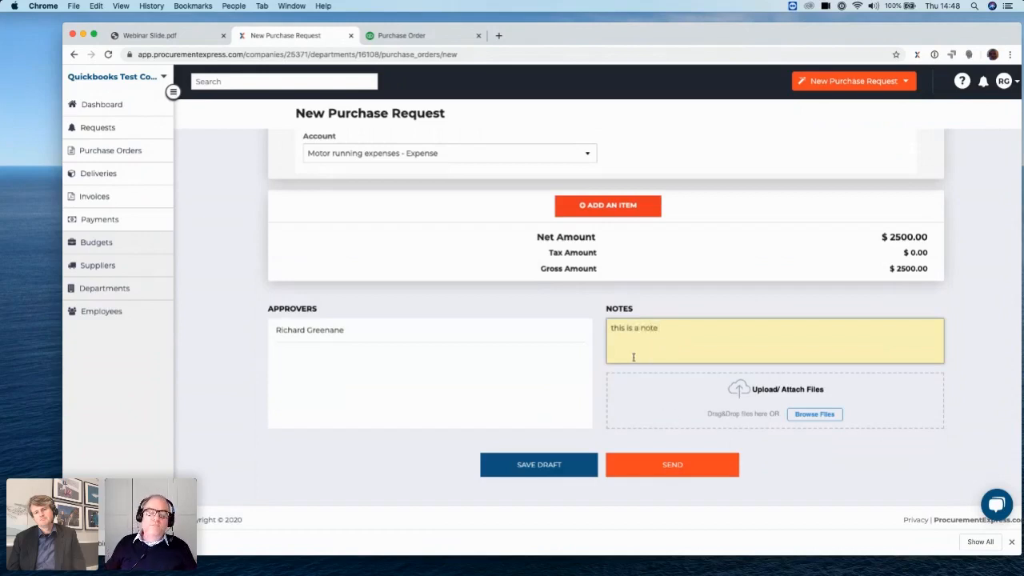
pyautogui.click(679, 467)
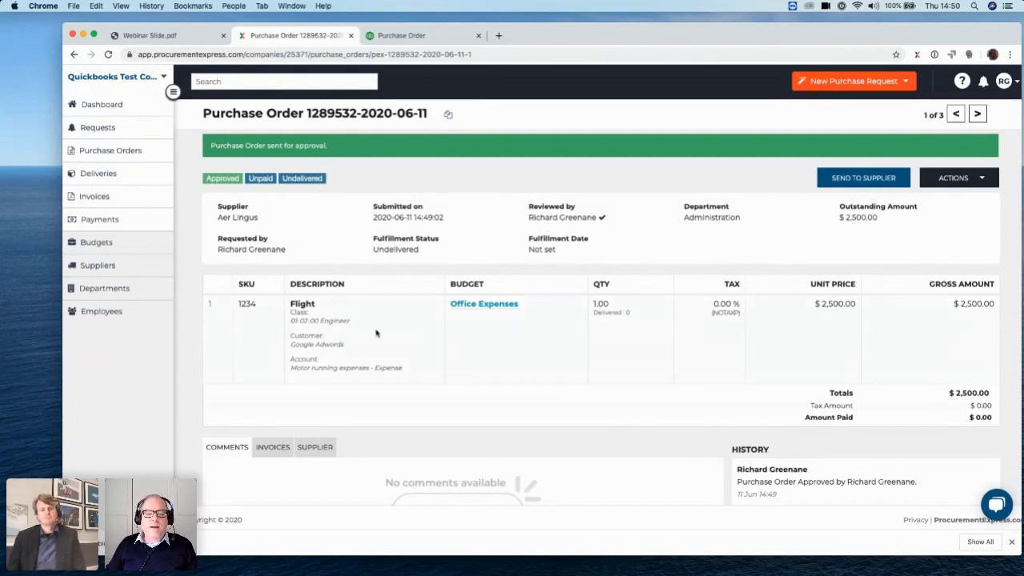
# Start another purchase request for the Administration department and display the account choices for its item
pyautogui.click(854, 81)
pyautogui.click(827, 101)
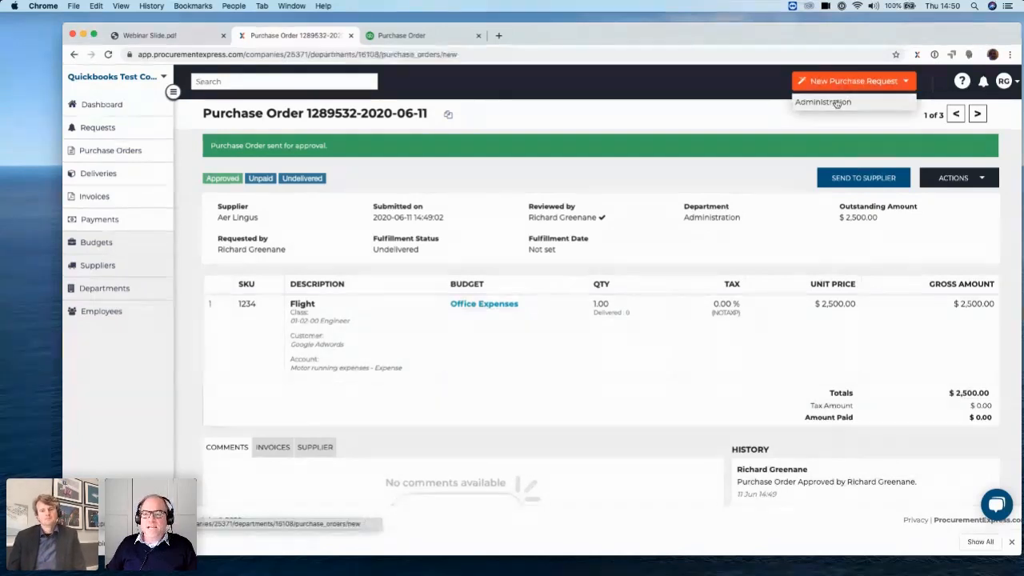
pyautogui.scroll(-5, 455, 443)
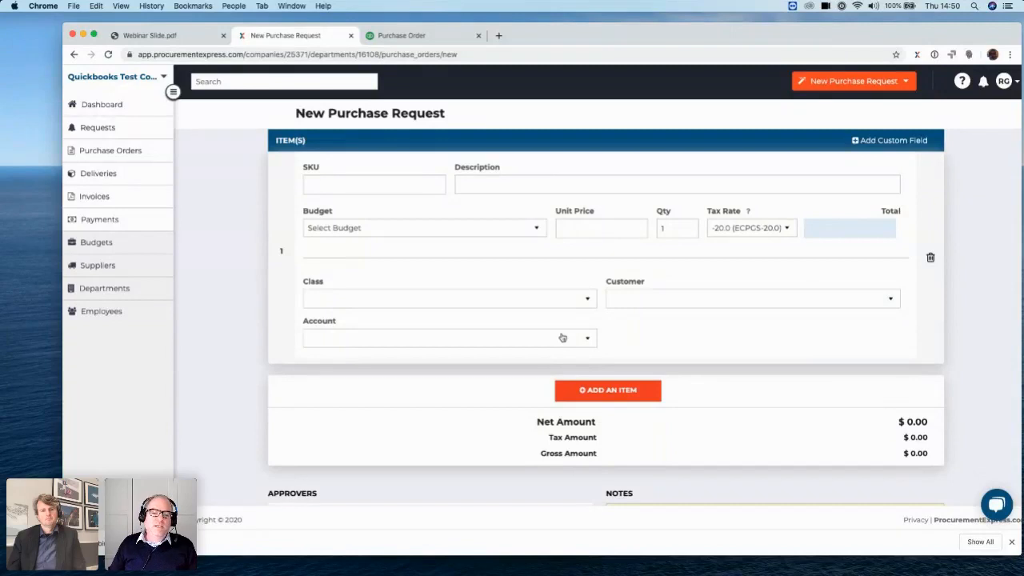
pyautogui.click(563, 338)
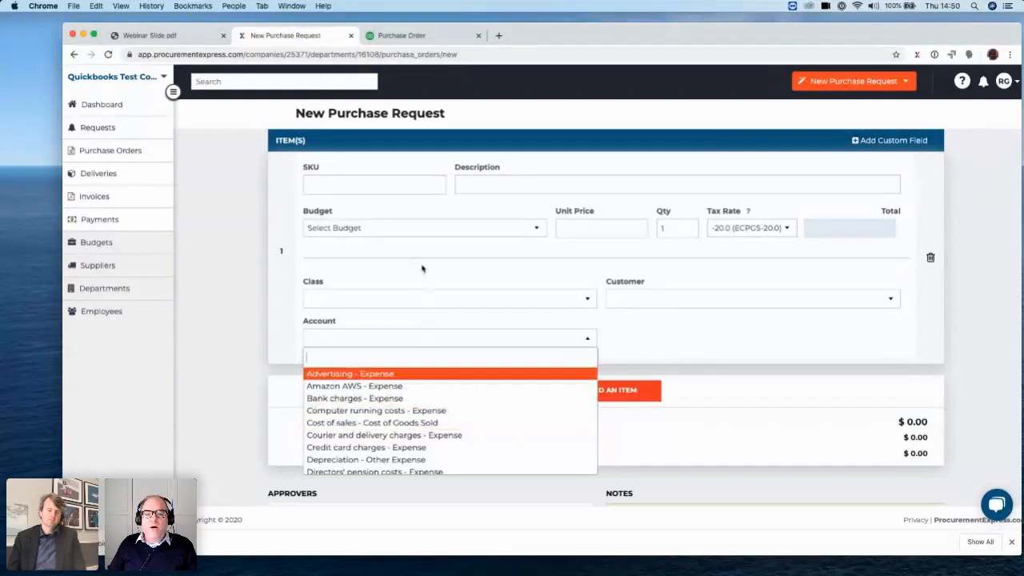
# Assign the Office Expenses budget to the item in the new purchase request
pyautogui.click(464, 229)
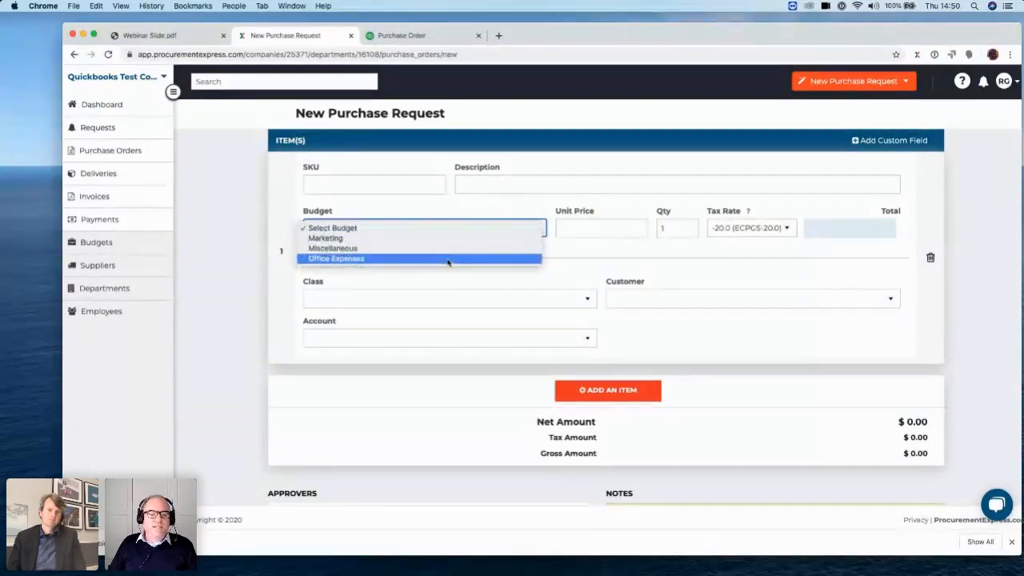
pyautogui.click(449, 260)
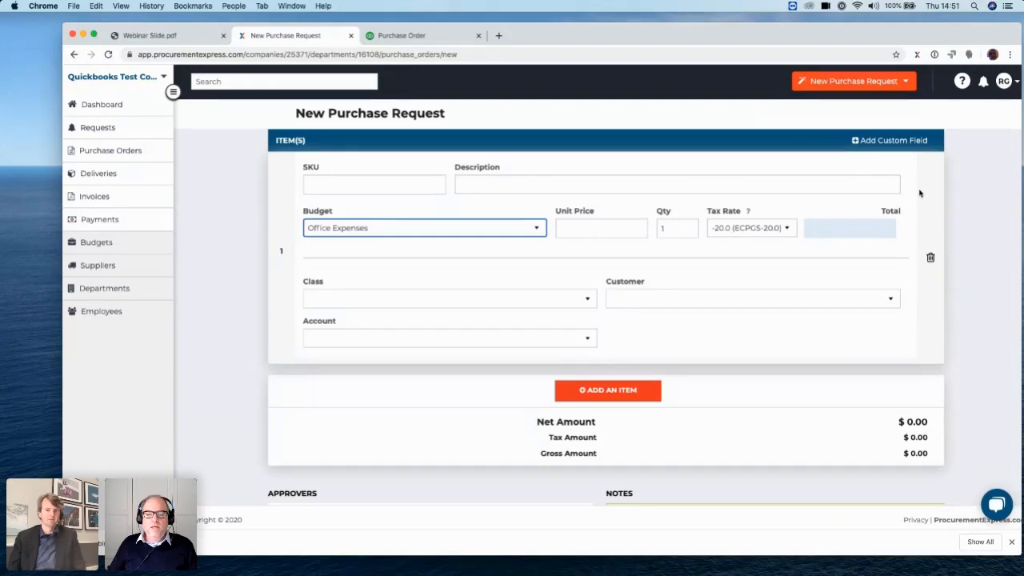
# Leave the unsaved request, turn on linking budgets to QuickBooks accounts in the company's budget settings, and save them
pyautogui.click(1016, 82)
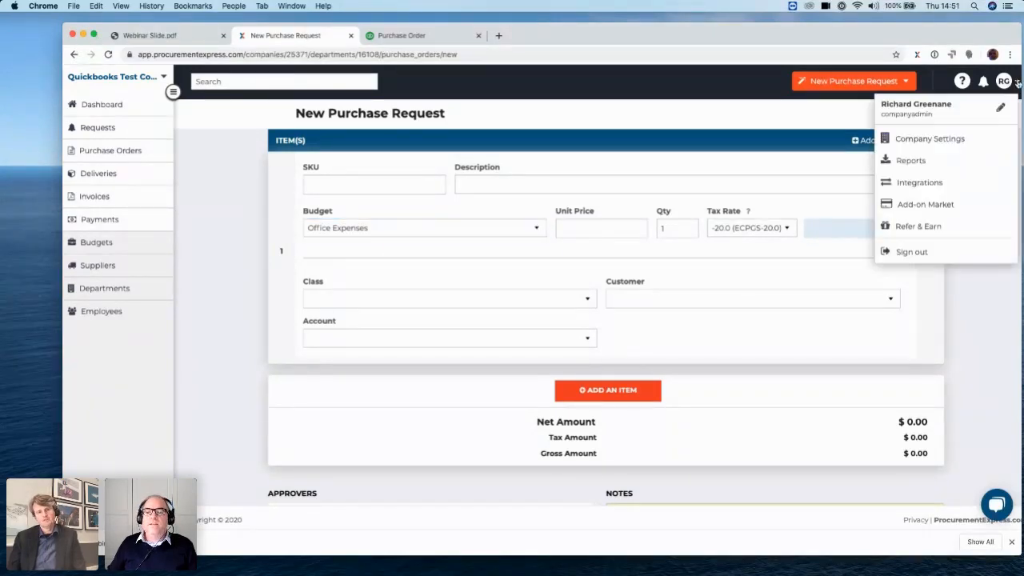
pyautogui.click(944, 139)
pyautogui.click(593, 200)
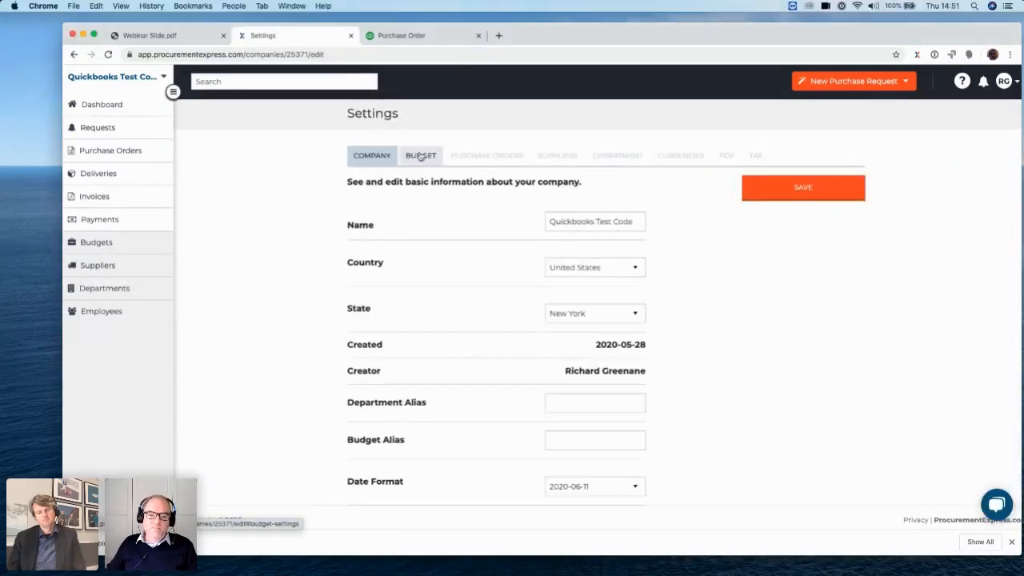
pyautogui.click(421, 156)
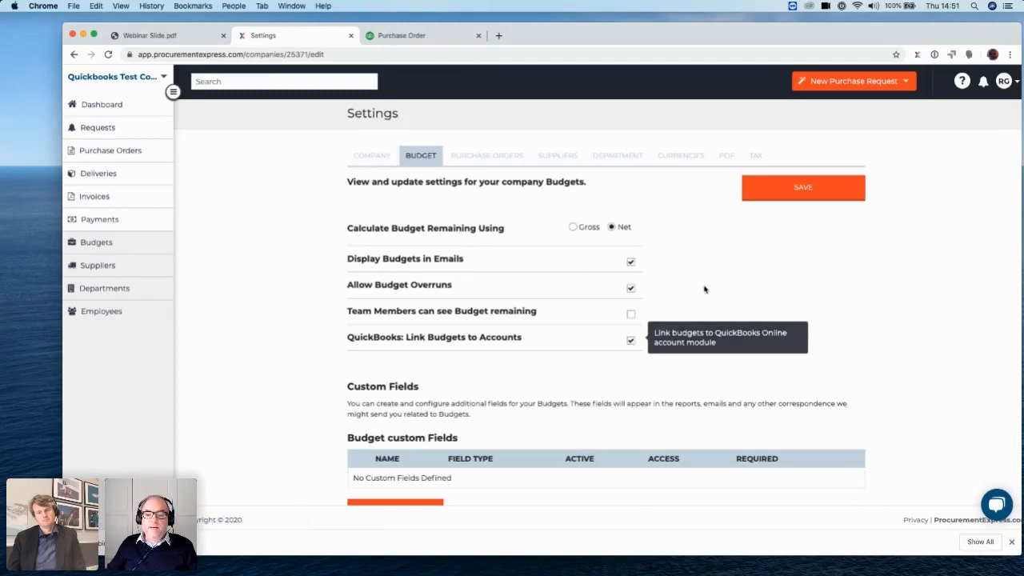
pyautogui.click(814, 194)
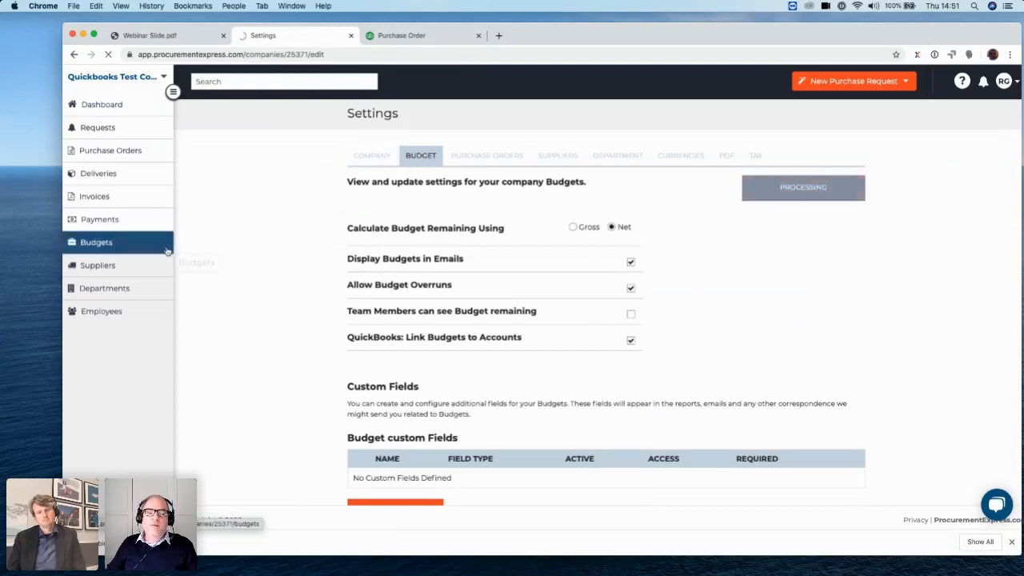
# Open the Office Expenses budget for editing and look through its QuickBooks account choices, keeping Office expenses, repairs & maintenance - Expense
pyautogui.click(111, 248)
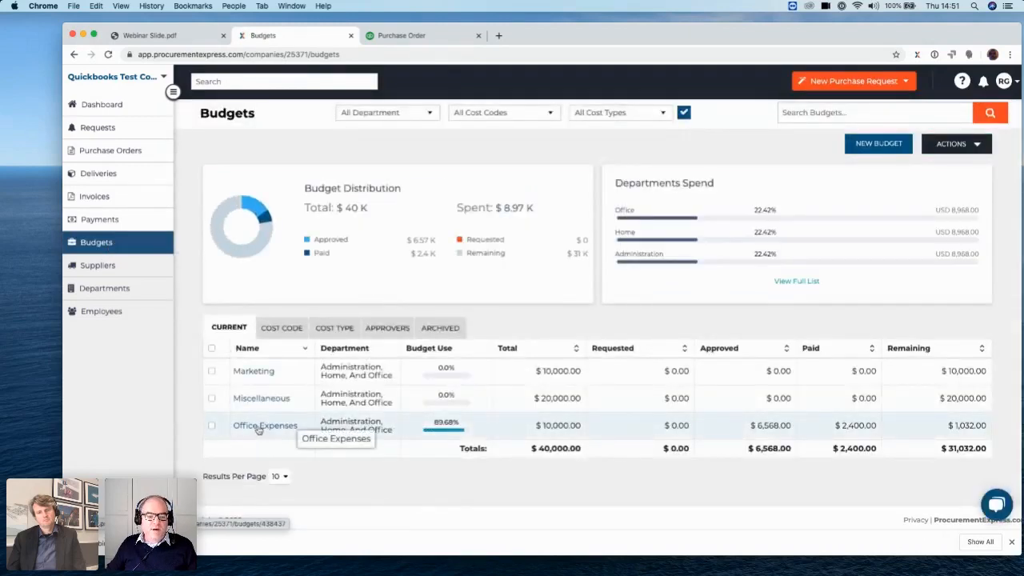
pyautogui.click(259, 428)
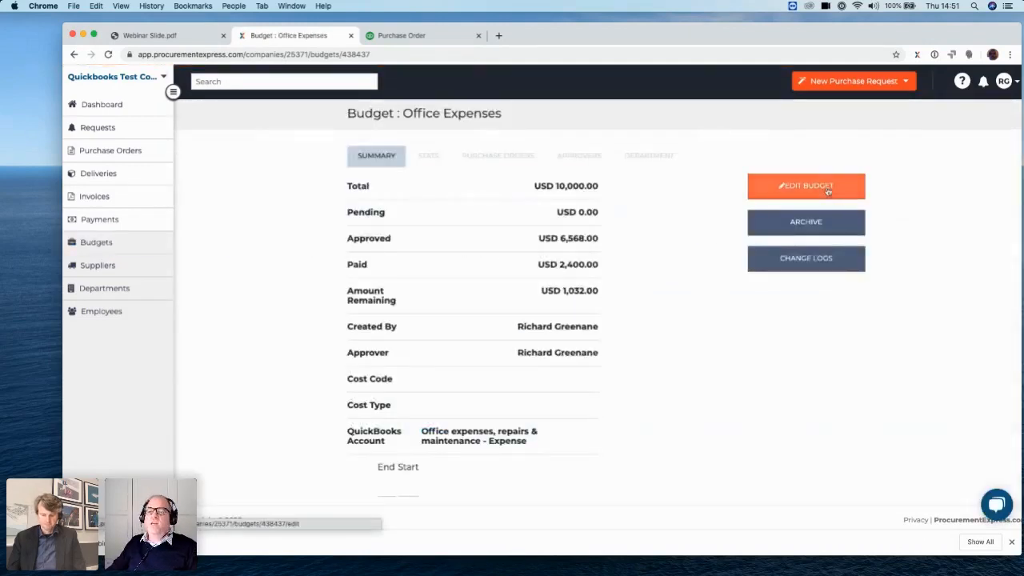
pyautogui.click(828, 192)
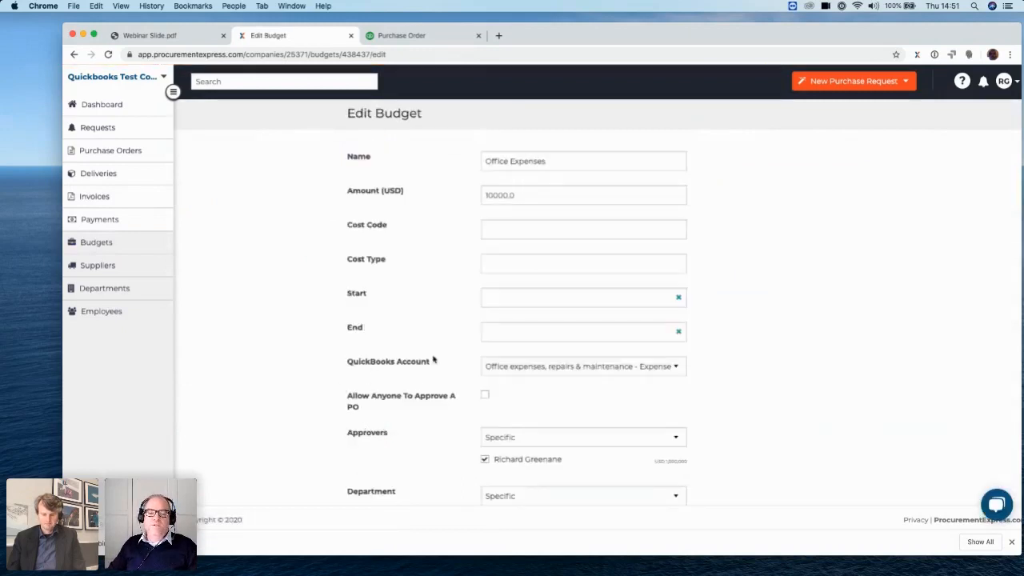
pyautogui.click(669, 369)
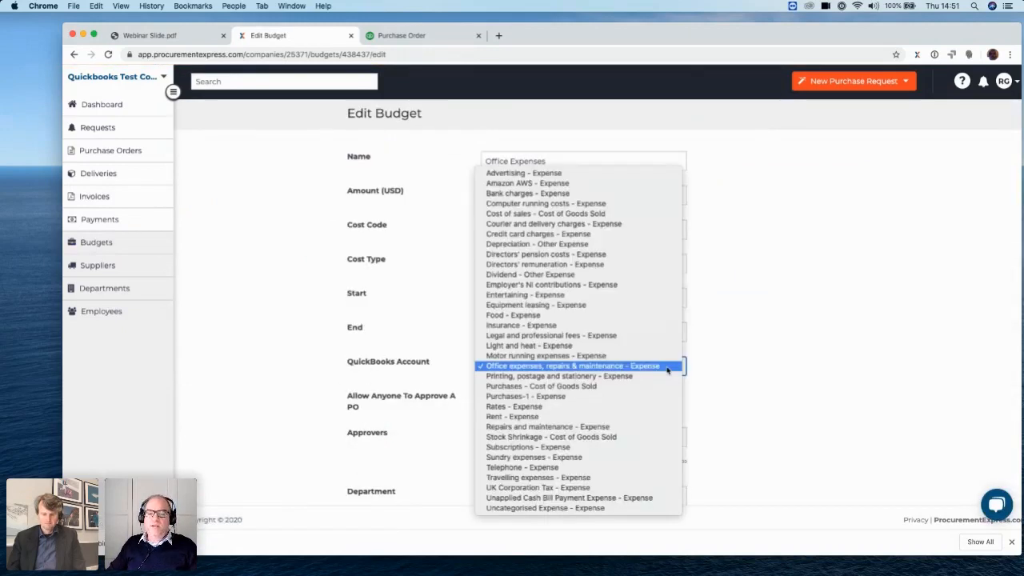
pyautogui.click(530, 368)
# Start a purchase request for the Administration department, set its item's budget to Office Expenses, and check the account linked to it
pyautogui.click(904, 80)
pyautogui.click(865, 103)
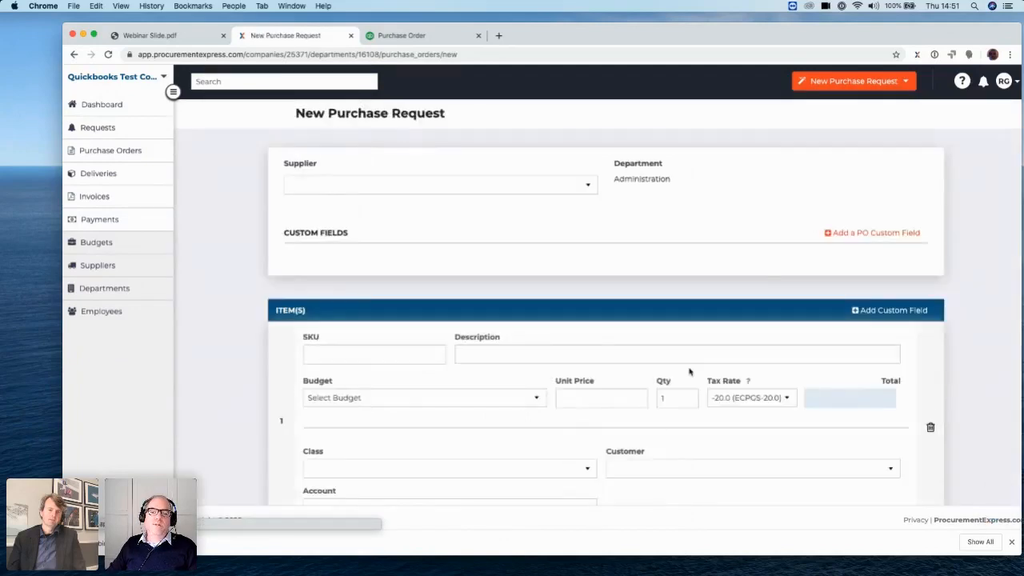
pyautogui.scroll(-3, 649, 420)
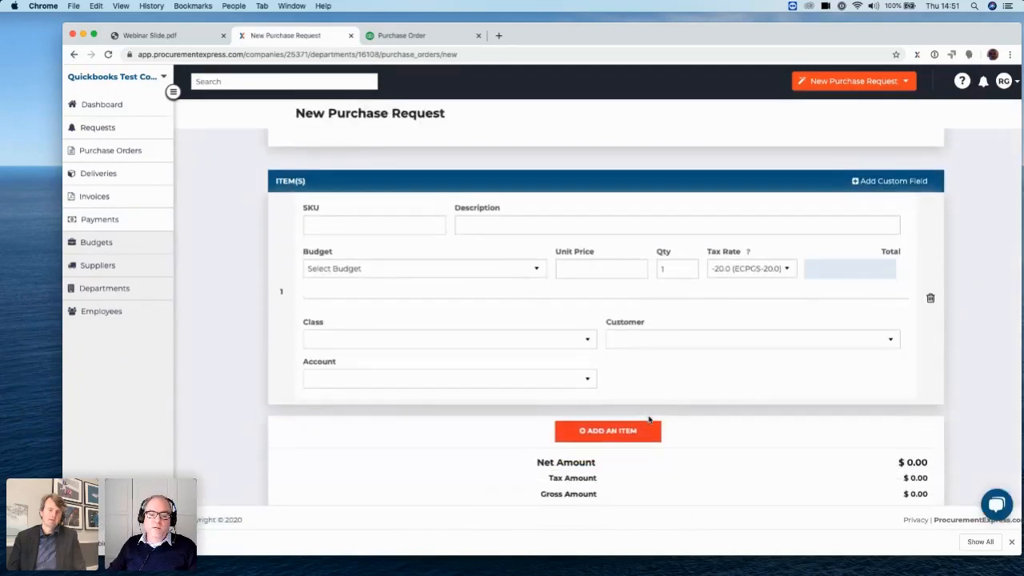
pyautogui.click(515, 277)
pyautogui.click(517, 301)
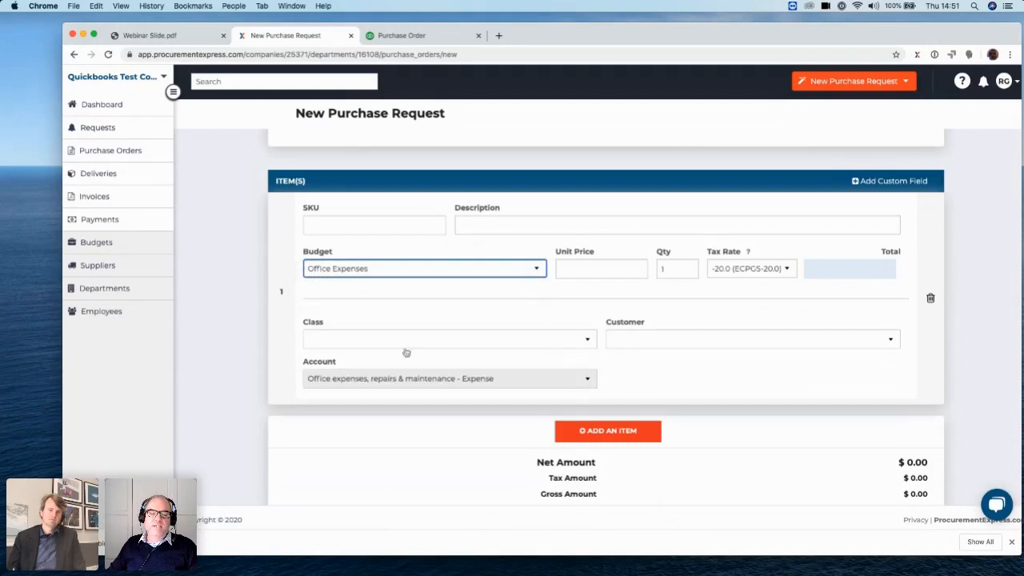
pyautogui.click(561, 386)
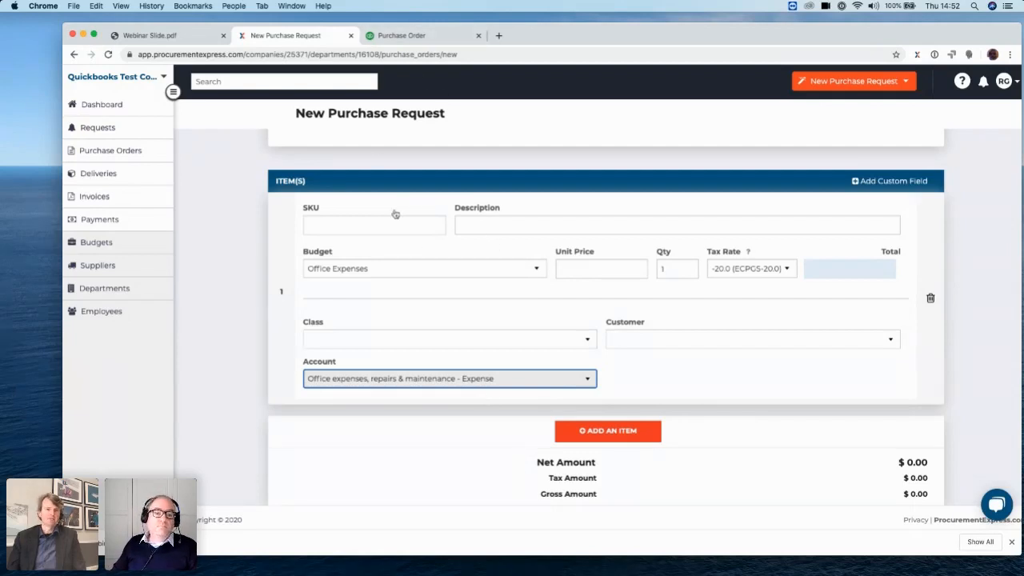
pyautogui.scroll(5, 395, 214)
pyautogui.scroll(-4, 445, 299)
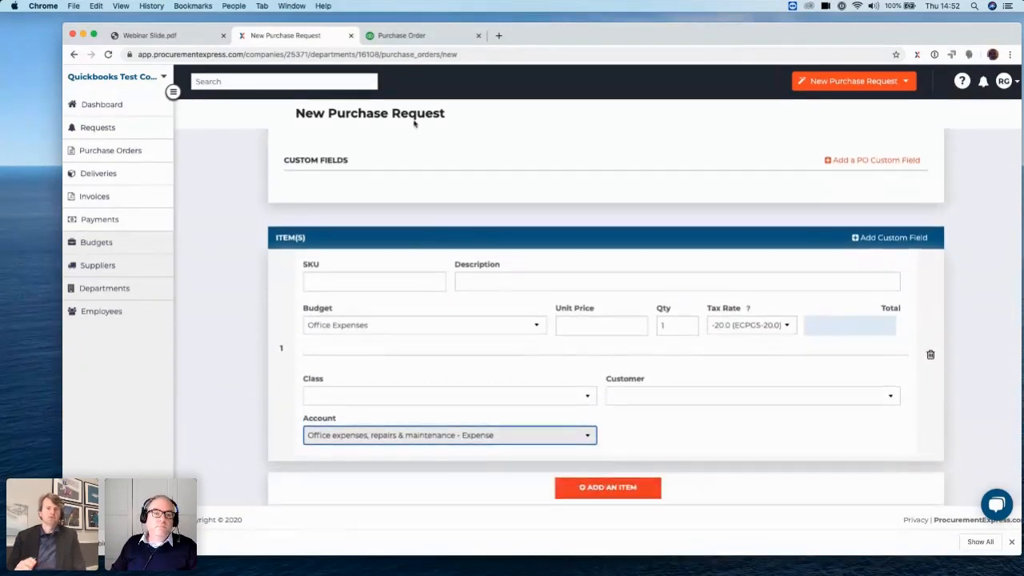
# Switch to QuickBooks, close the displayed purchase order, and open the $2,500.00 Aer Lingus purchase order from the expense transactions
pyautogui.click(403, 36)
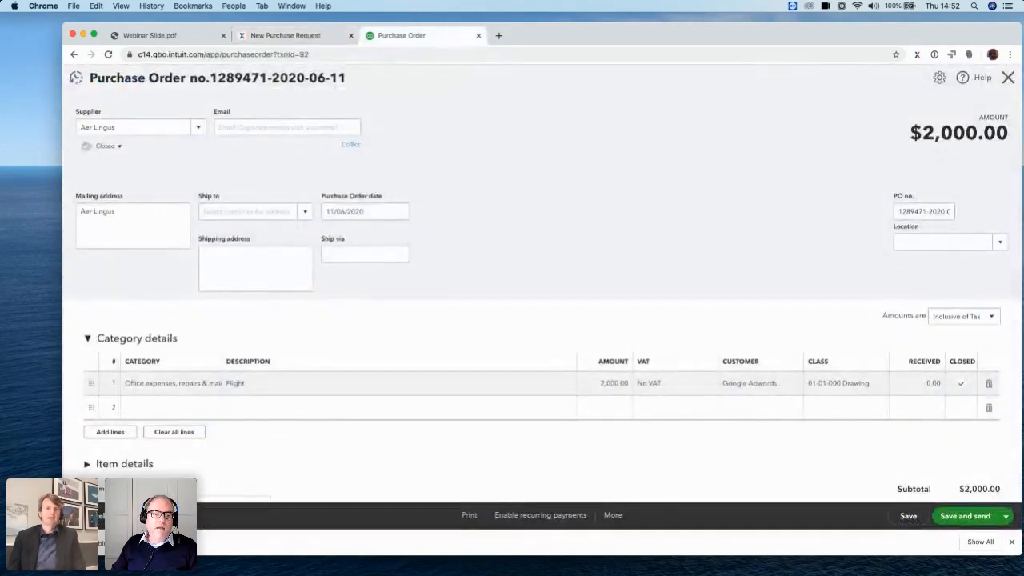
pyautogui.click(1007, 79)
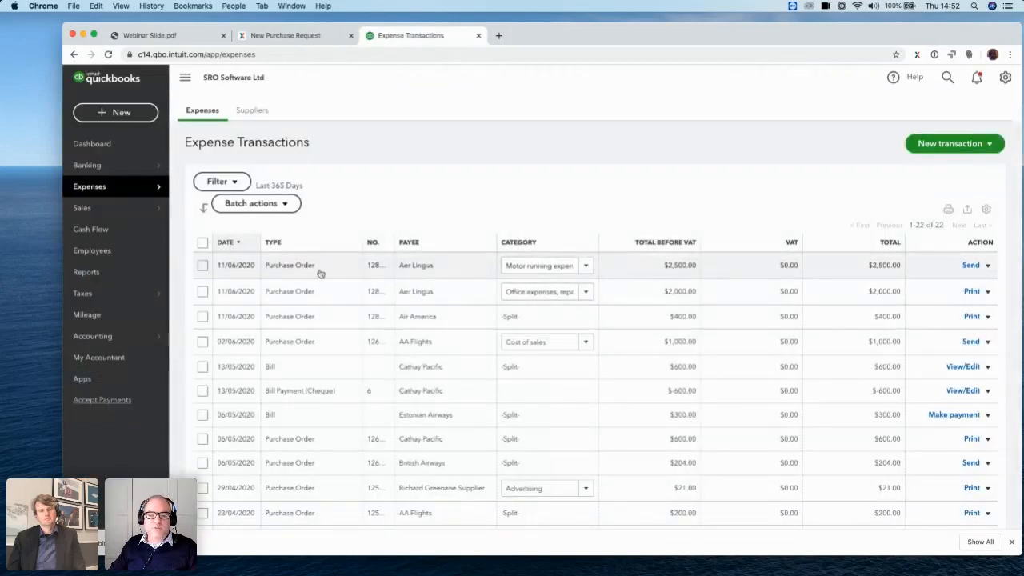
pyautogui.click(316, 270)
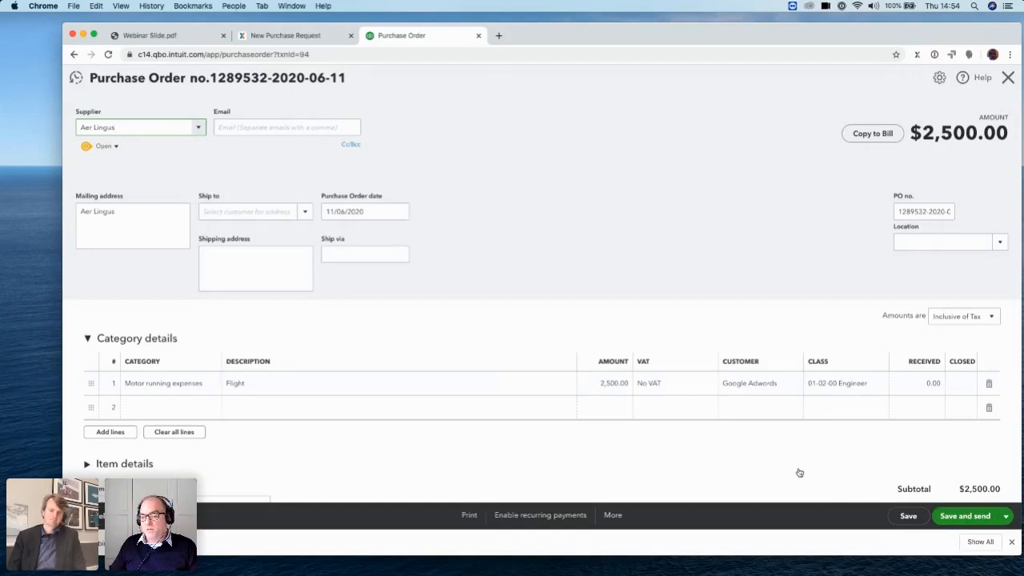
# Set the status of the Aer Lingus purchase order to Closed and save it
pyautogui.click(116, 147)
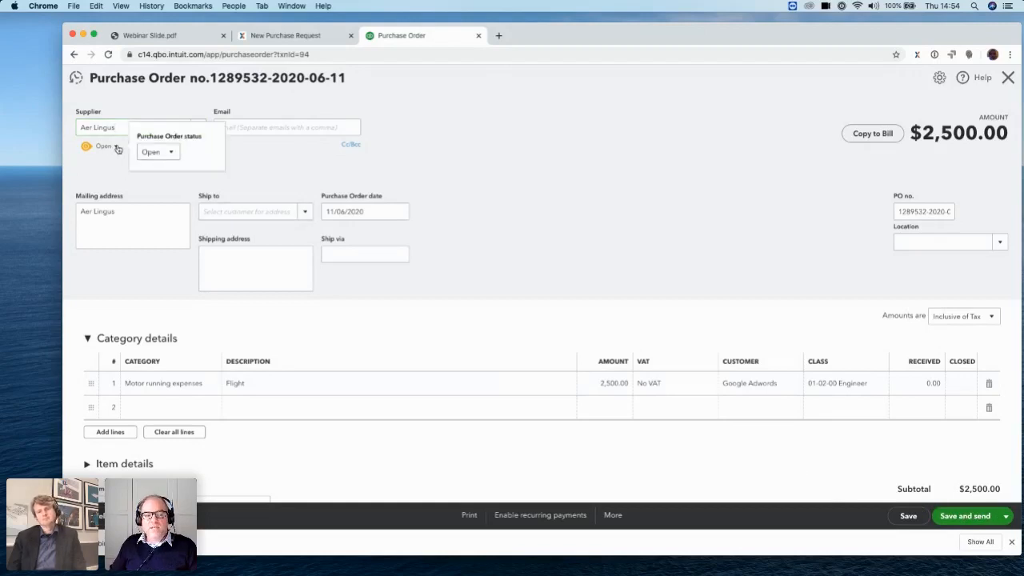
pyautogui.click(172, 153)
pyautogui.click(169, 186)
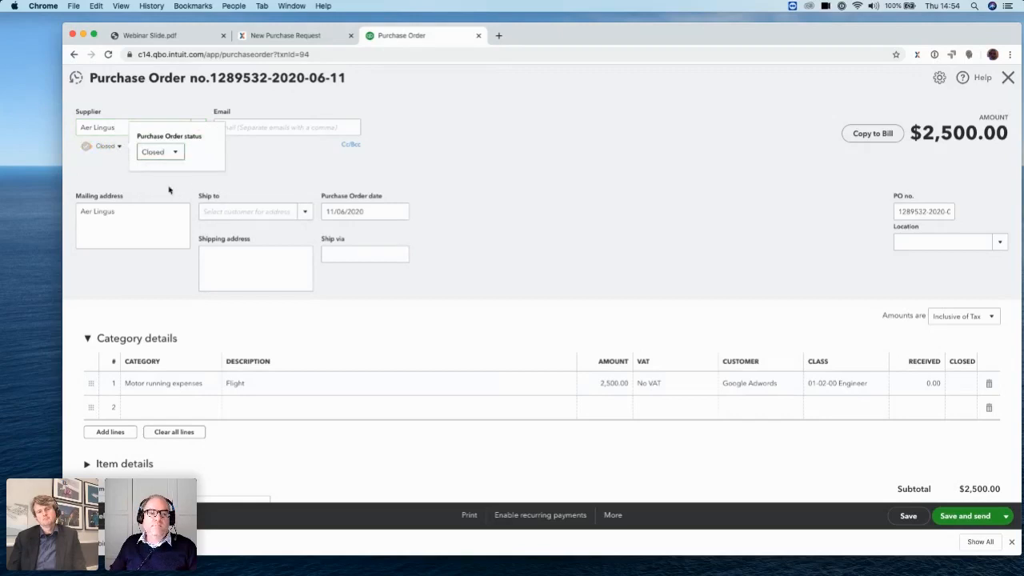
pyautogui.click(908, 517)
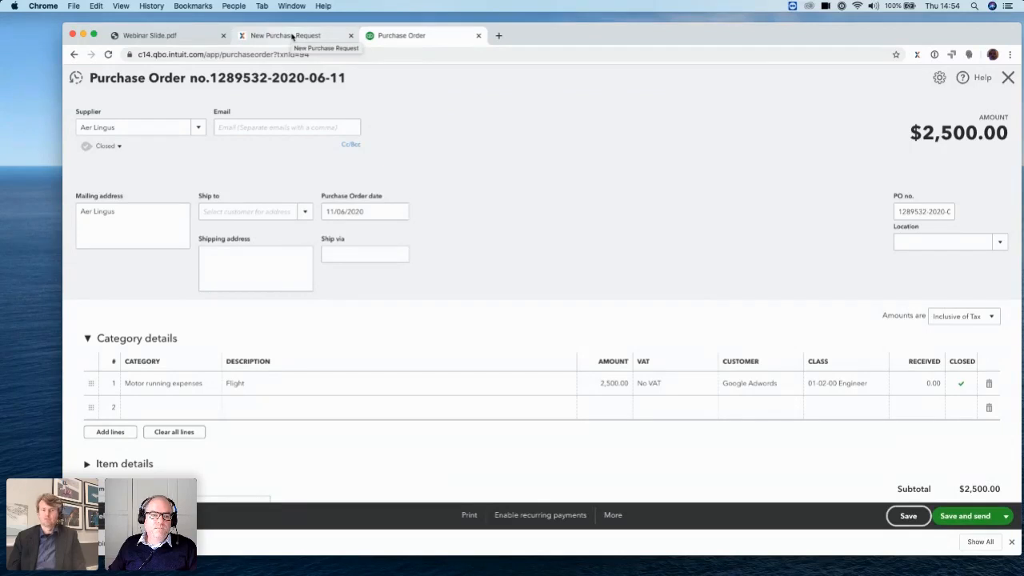
# Switch back to ProcurementExpress and view the list of purchase orders, discarding the unsaved purchase request
pyautogui.click(293, 37)
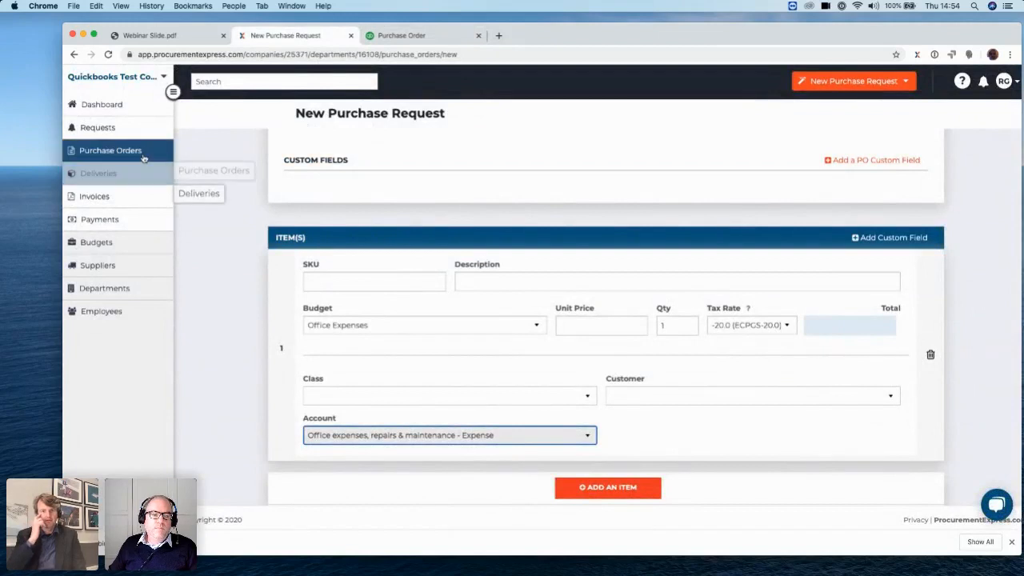
pyautogui.click(108, 150)
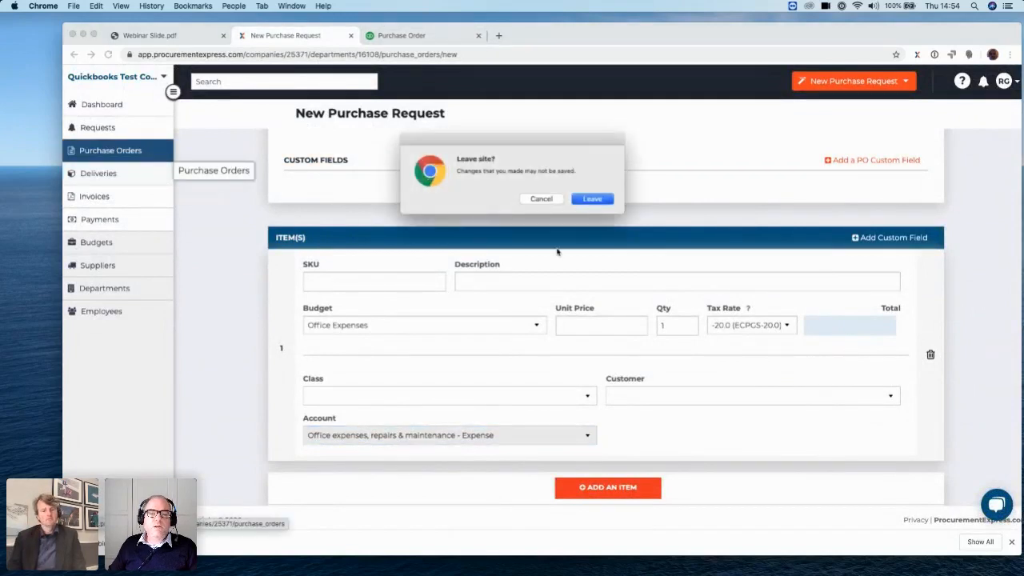
pyautogui.click(601, 200)
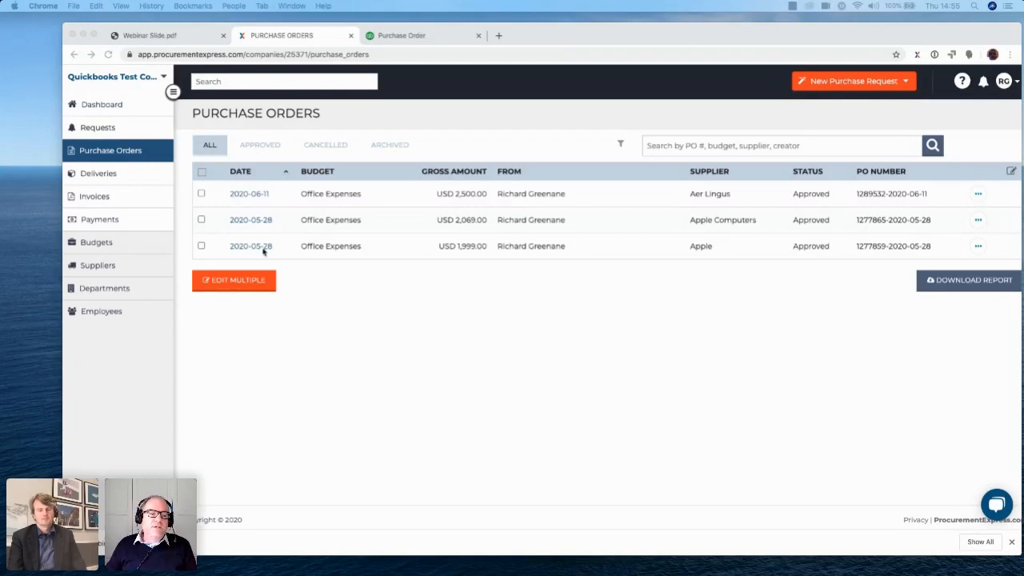
# Review the budgets overview and the payments list, and switch to the Webinar Slide.pdf document
pyautogui.click(95, 246)
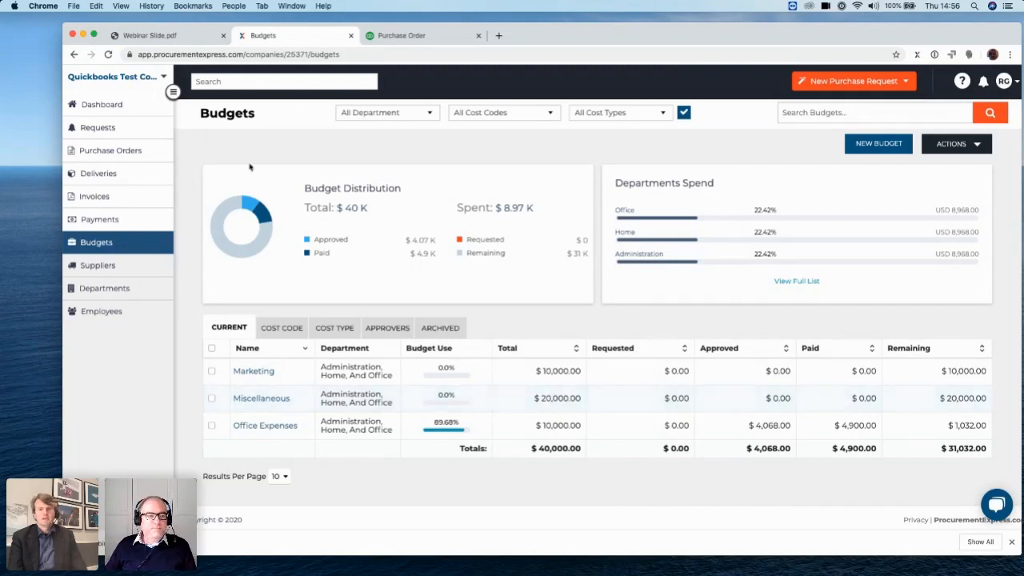
pyautogui.click(124, 220)
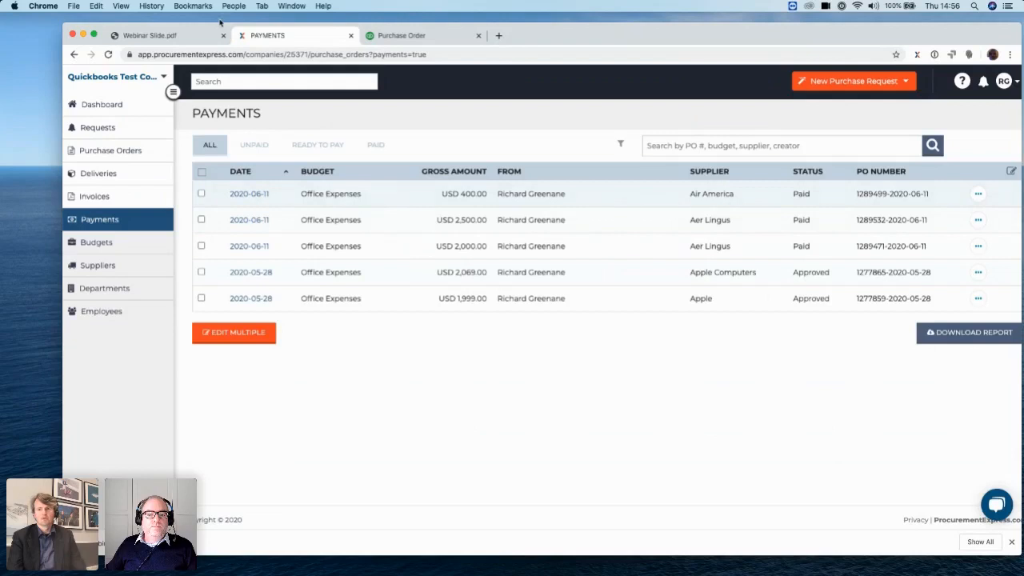
pyautogui.click(181, 35)
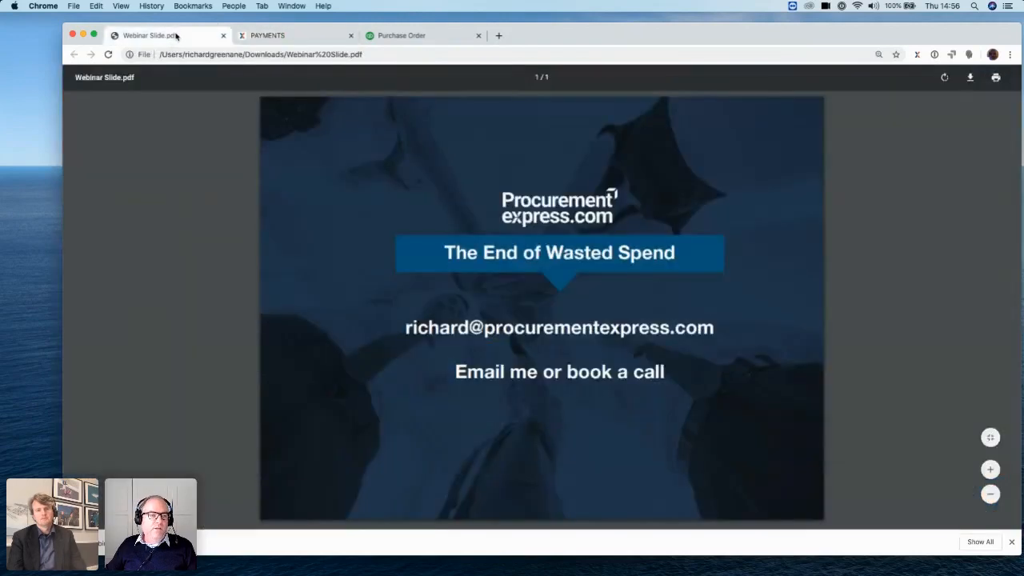